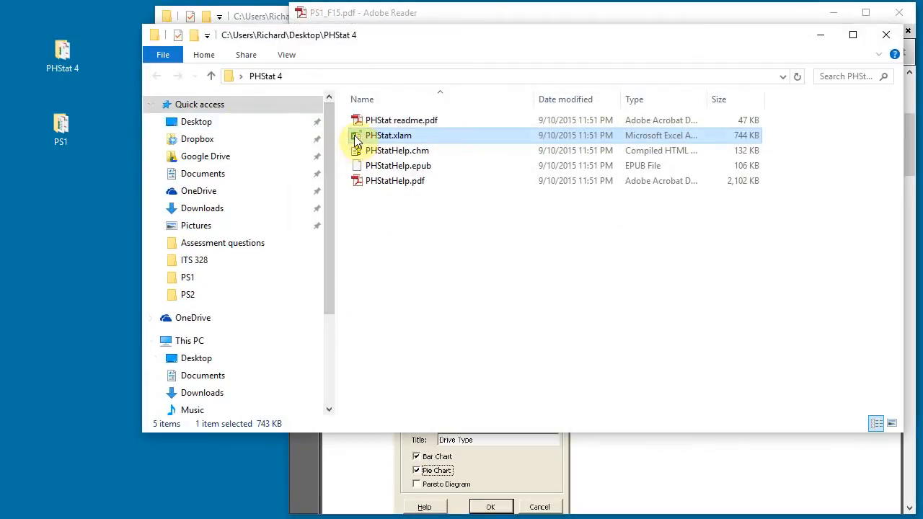
Load the PHStat.xlam add-in in Excel with macros enabled, and minimise the Excel and PHStat 4 folder windows.
{"action": "double_click", "coordinate": [358, 139]}
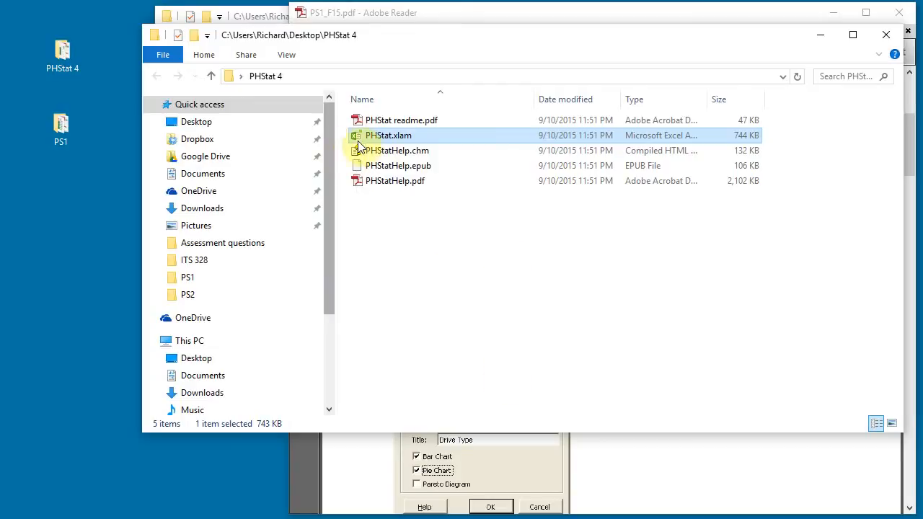
{"action": "double_click", "coordinate": [359, 139]}
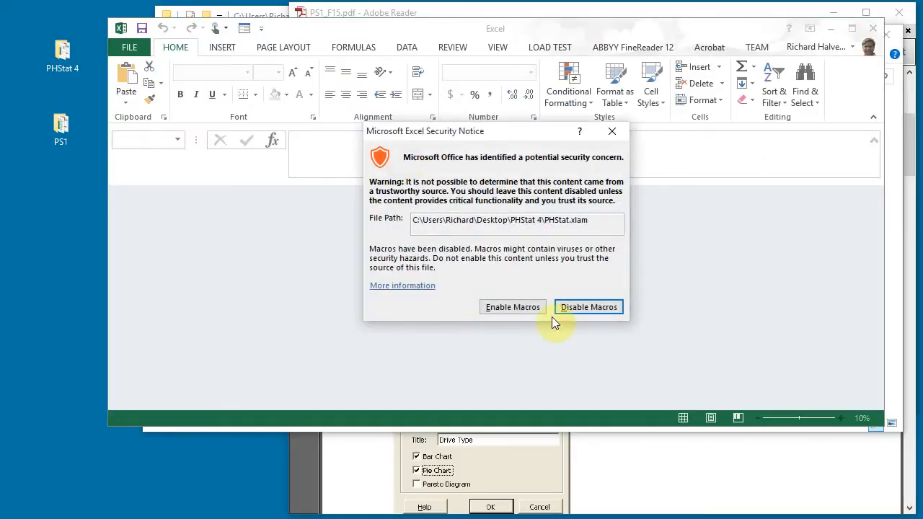
{"action": "left_click", "coordinate": [521, 309]}
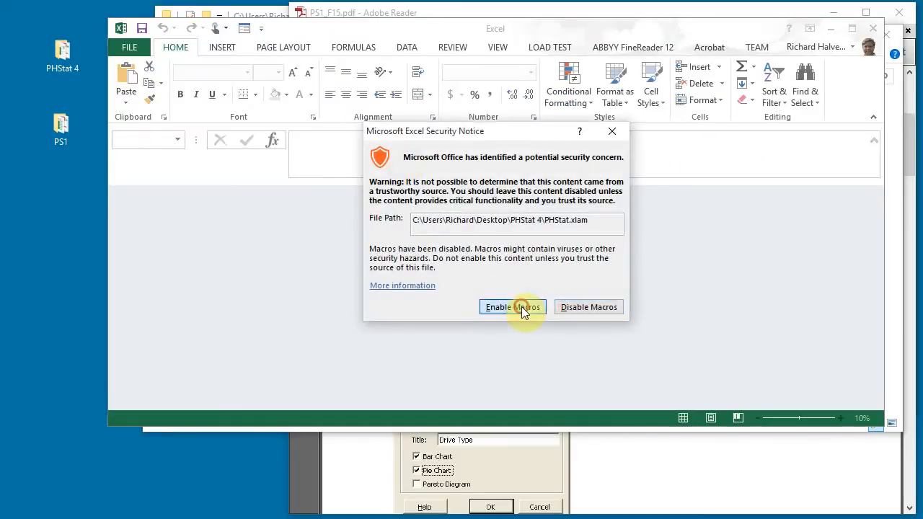
{"action": "left_click", "coordinate": [831, 31]}
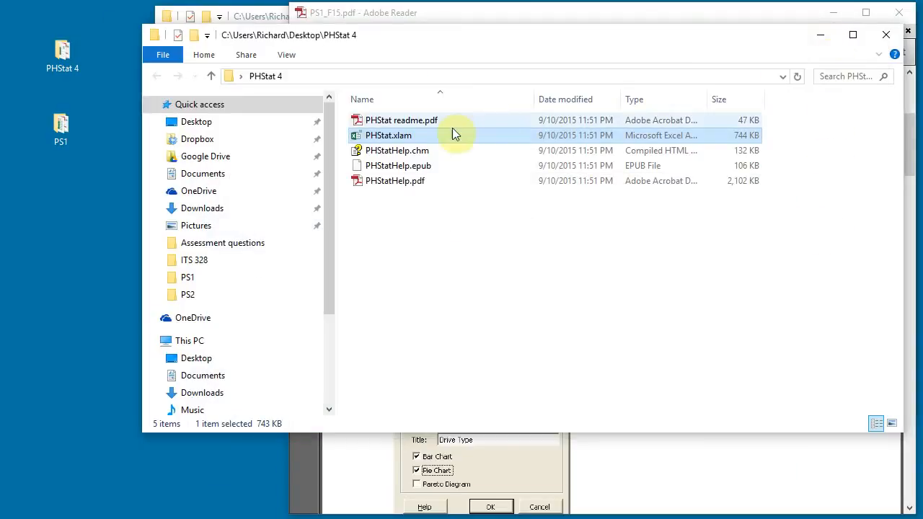
{"action": "left_click", "coordinate": [822, 35]}
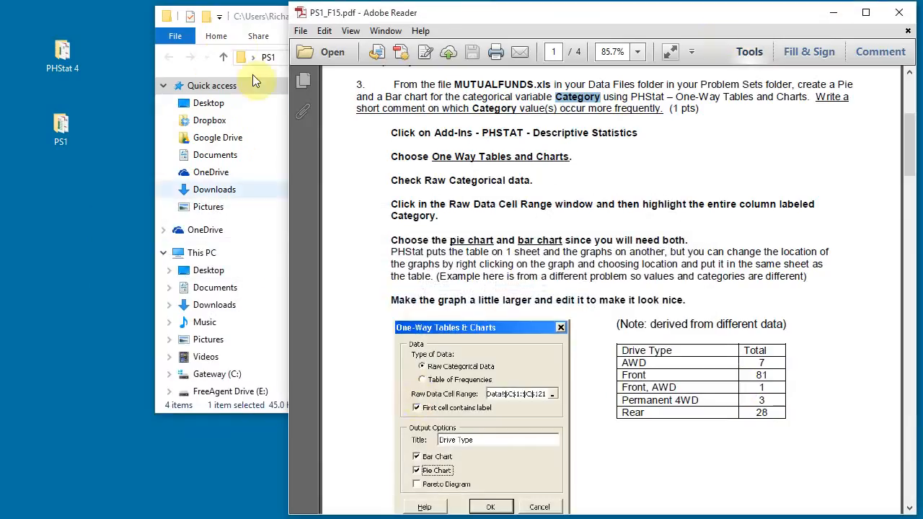
Open the Mutual_Funds.xls workbook from the PS1 folder.
{"action": "left_click", "coordinate": [258, 15]}
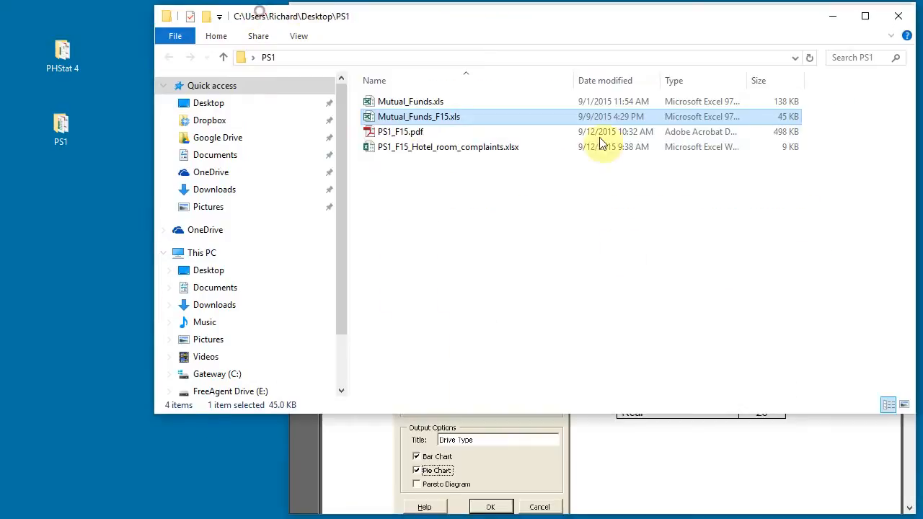
{"action": "double_click", "coordinate": [410, 102]}
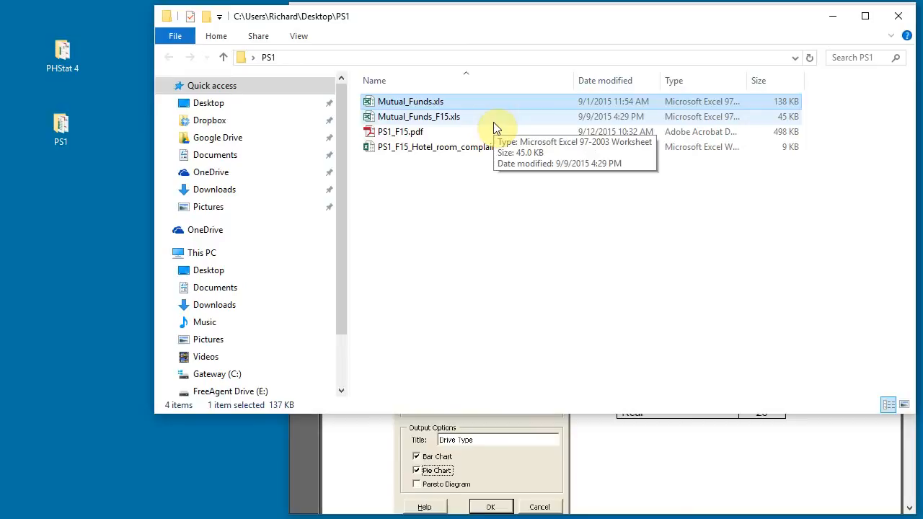
{"action": "left_click", "coordinate": [437, 119]}
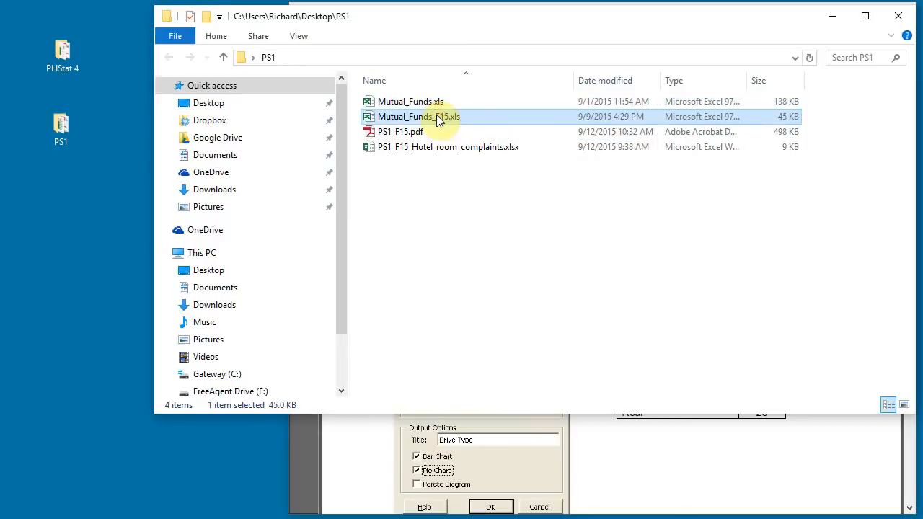
{"action": "left_click", "coordinate": [442, 153]}
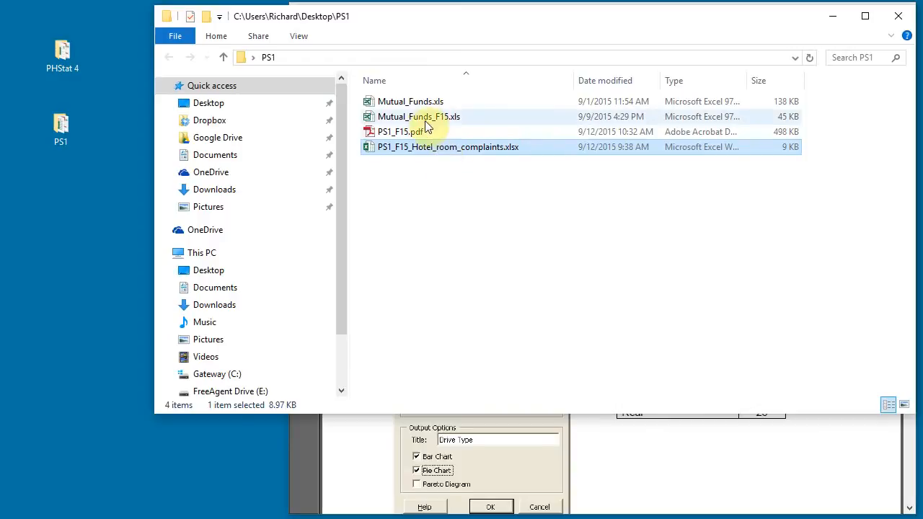
{"action": "double_click", "coordinate": [408, 104]}
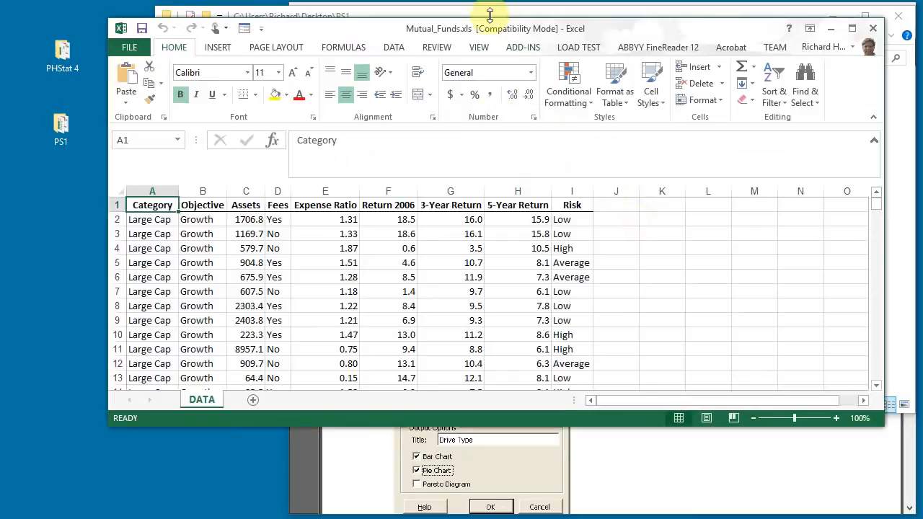
Examine the 5-Year, 3-Year and 2006 return columns and the last data row of Mutual_Funds.xls.
{"action": "left_click", "coordinate": [517, 207]}
{"action": "left_click", "coordinate": [450, 206]}
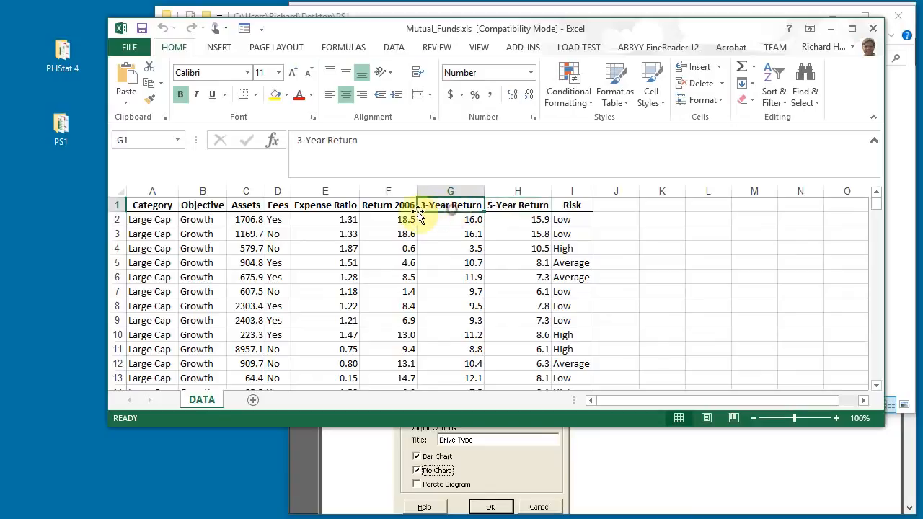
{"action": "left_click", "coordinate": [388, 206]}
{"action": "left_click_drag", "start_coordinate": [876, 201], "coordinate": [872, 382]}
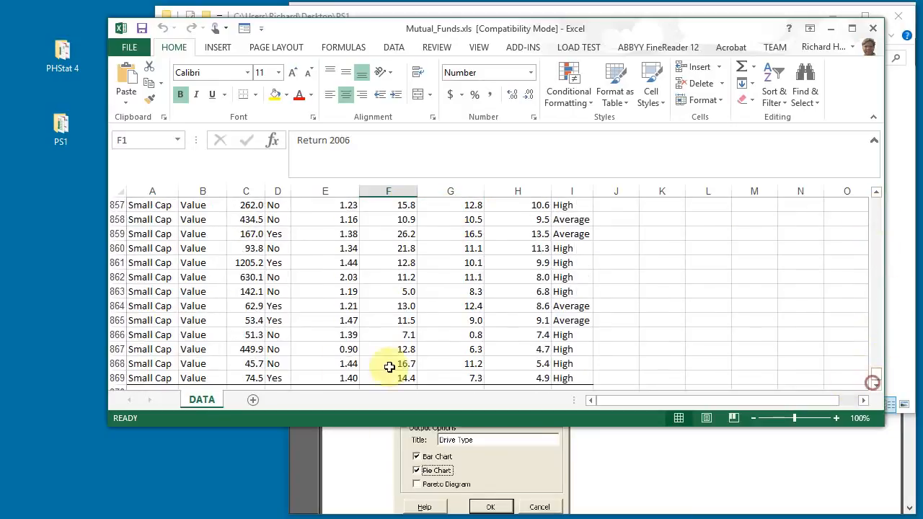
{"action": "left_click", "coordinate": [117, 377]}
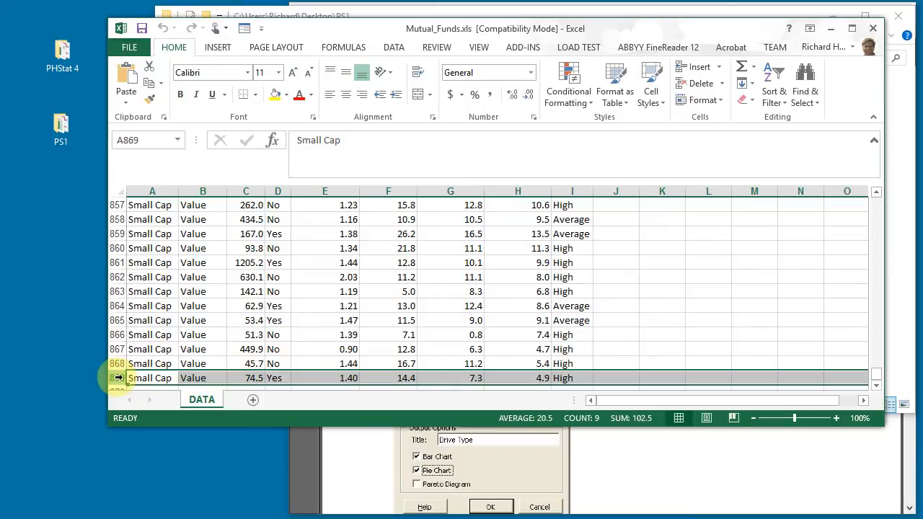
Open Mutual_Funds_F15.xls from the PS1 folder and examine its Return column and last data row.
{"action": "left_click", "coordinate": [834, 32]}
{"action": "double_click", "coordinate": [371, 116]}
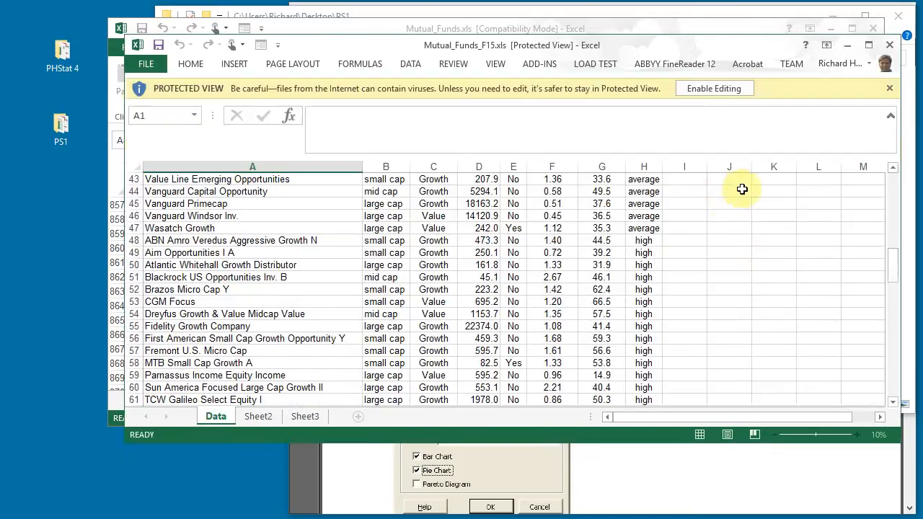
{"action": "left_click_drag", "start_coordinate": [893, 270], "coordinate": [889, 176]}
{"action": "left_click", "coordinate": [600, 167]}
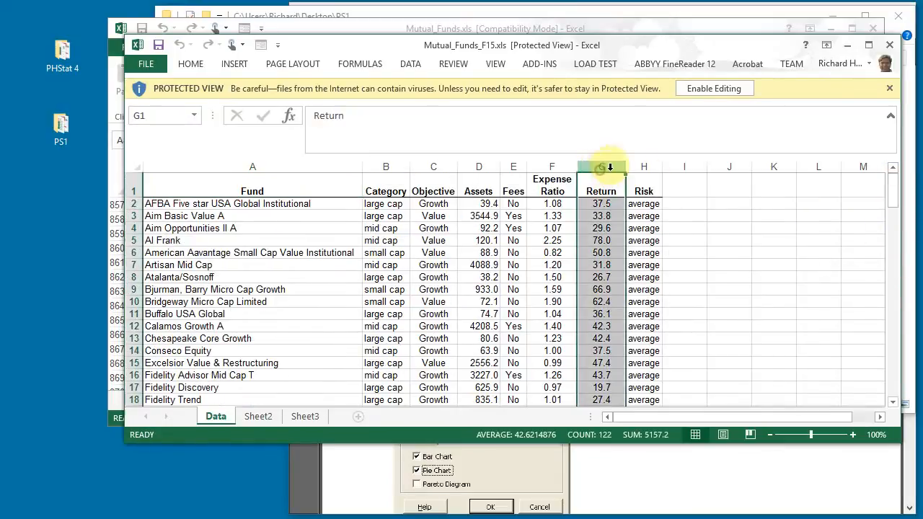
{"action": "left_click_drag", "start_coordinate": [896, 195], "coordinate": [901, 392]}
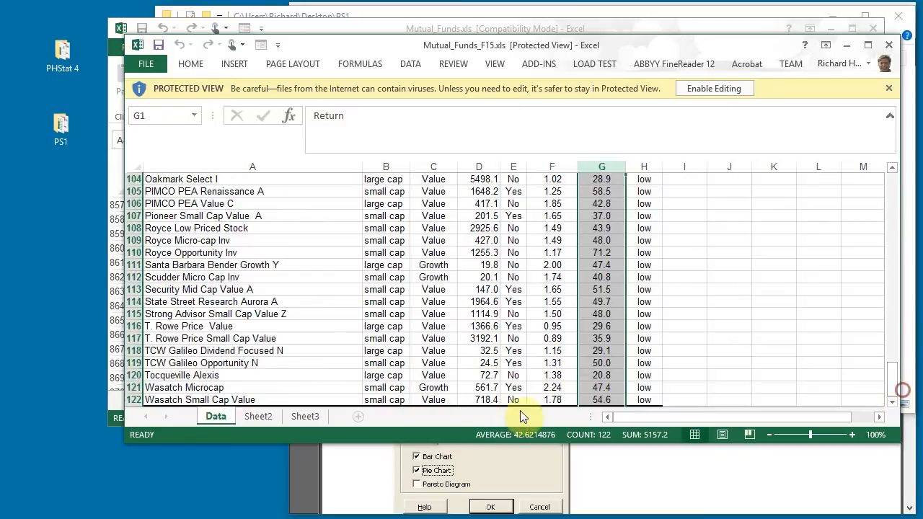
{"action": "left_click", "coordinate": [136, 401]}
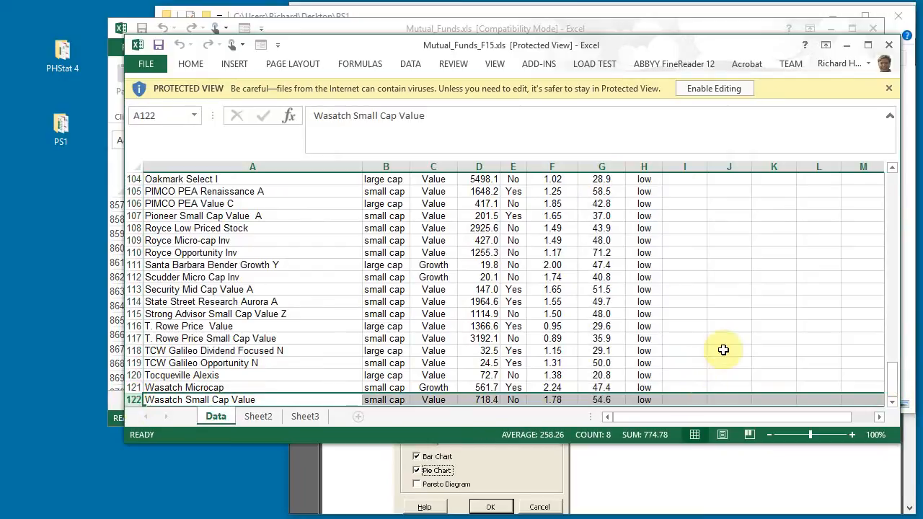
Enable editing in Mutual_Funds_F15.xls, minimise it and return to the header row of Mutual_Funds.xls.
{"action": "left_click", "coordinate": [728, 86]}
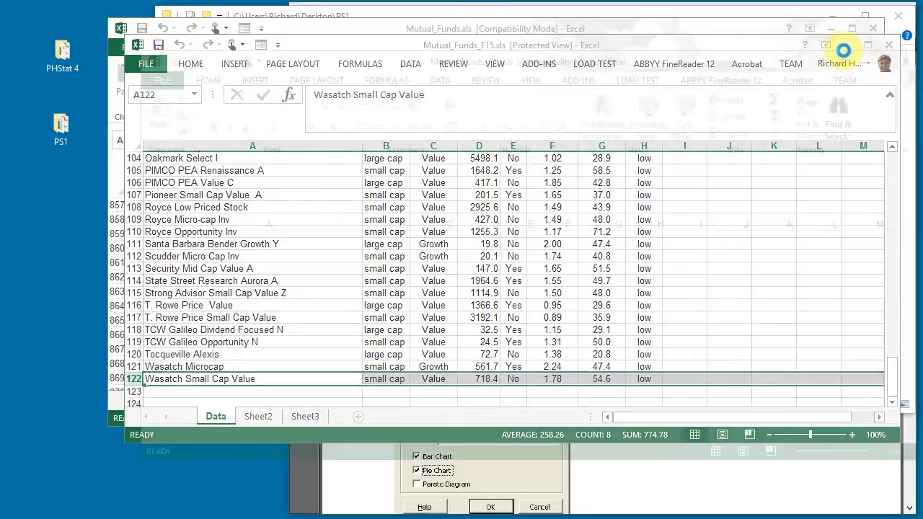
{"action": "left_click", "coordinate": [862, 63]}
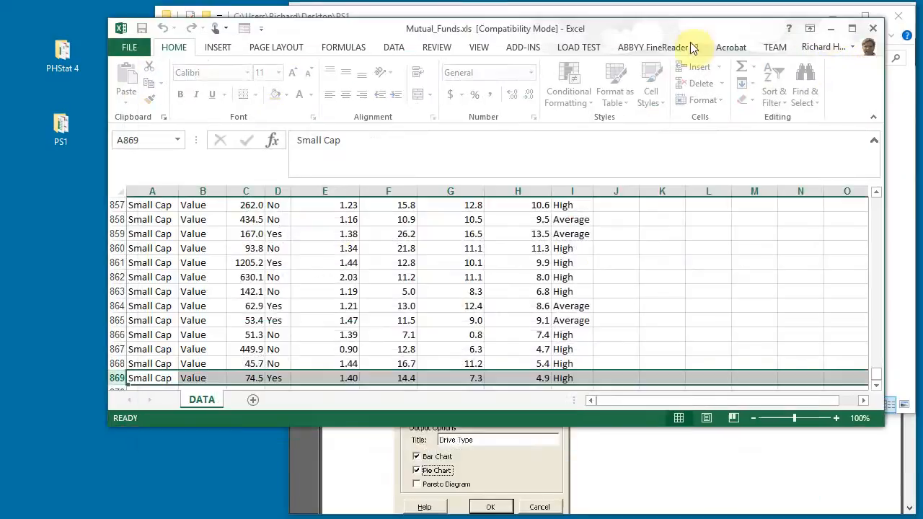
{"action": "left_click_drag", "start_coordinate": [877, 374], "coordinate": [878, 196]}
{"action": "left_click", "coordinate": [507, 206]}
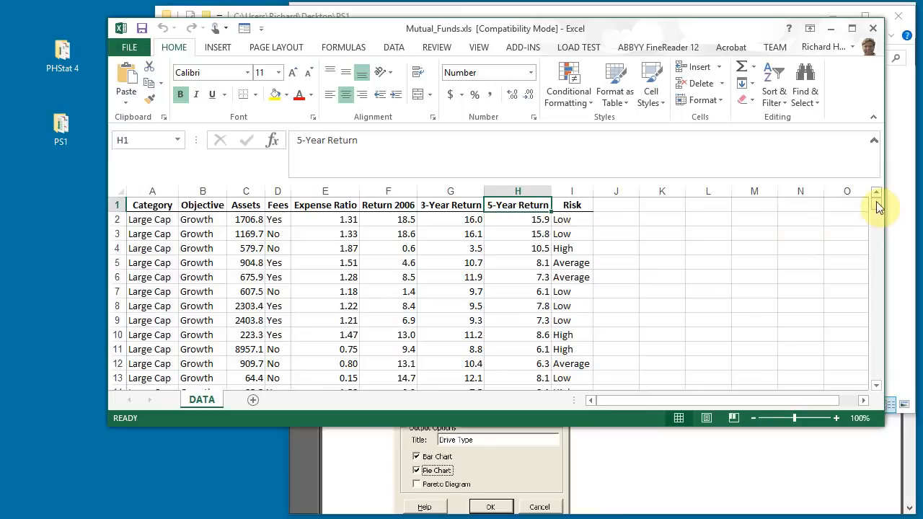
Switch to PS1_F15.pdf in Adobe Reader and review question 3 with its One-Way Tables and Charts example.
{"action": "left_click", "coordinate": [772, 470]}
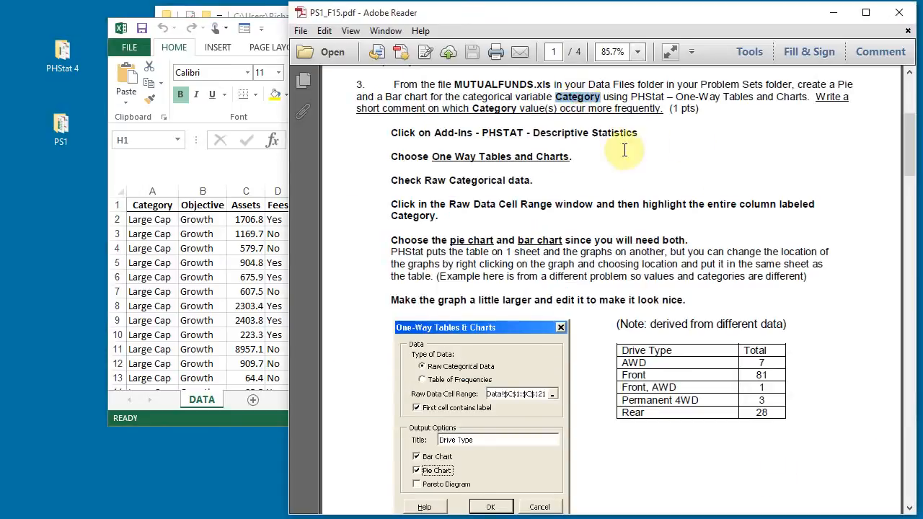
{"action": "left_click_drag", "start_coordinate": [696, 96], "coordinate": [775, 99]}
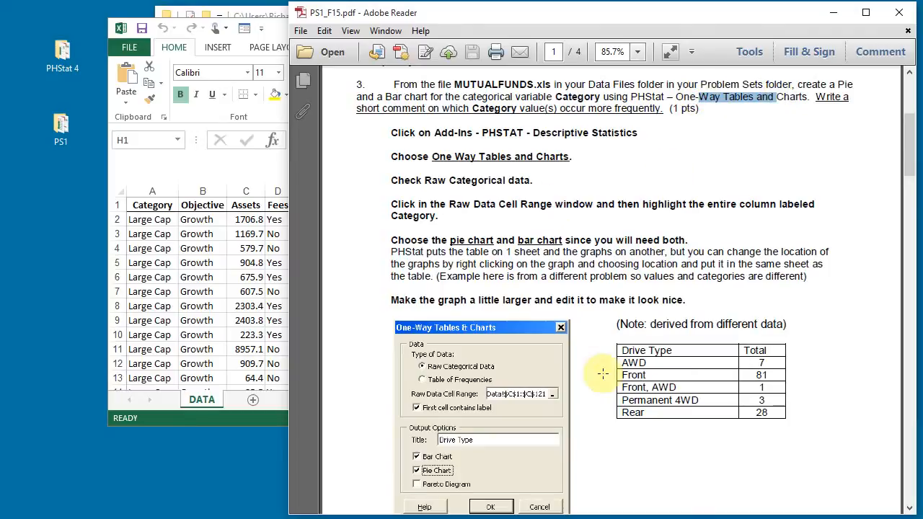
{"action": "scroll", "coordinate": [460, 395], "scroll_direction": "down", "scroll_amount": 2}
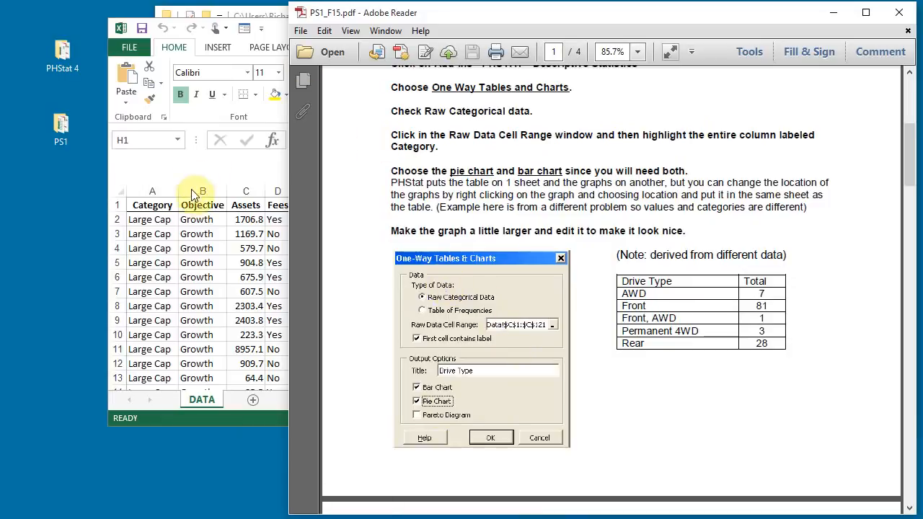
Bring the Mutual_Funds.xls workbook back to the front and enlarge its window to nearly fill the desktop.
{"action": "left_click", "coordinate": [197, 170]}
{"action": "left_click_drag", "start_coordinate": [108, 424], "coordinate": [7, 512]}
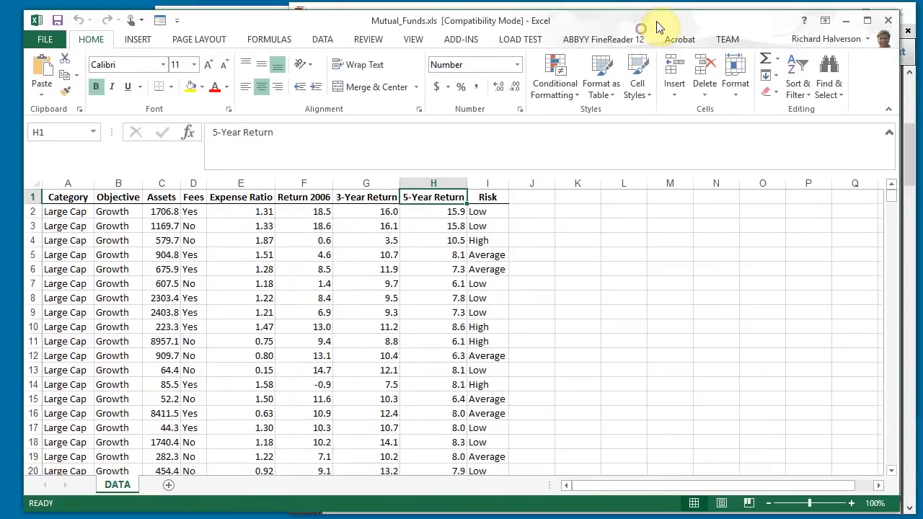
{"action": "left_click_drag", "start_coordinate": [639, 35], "coordinate": [654, 26]}
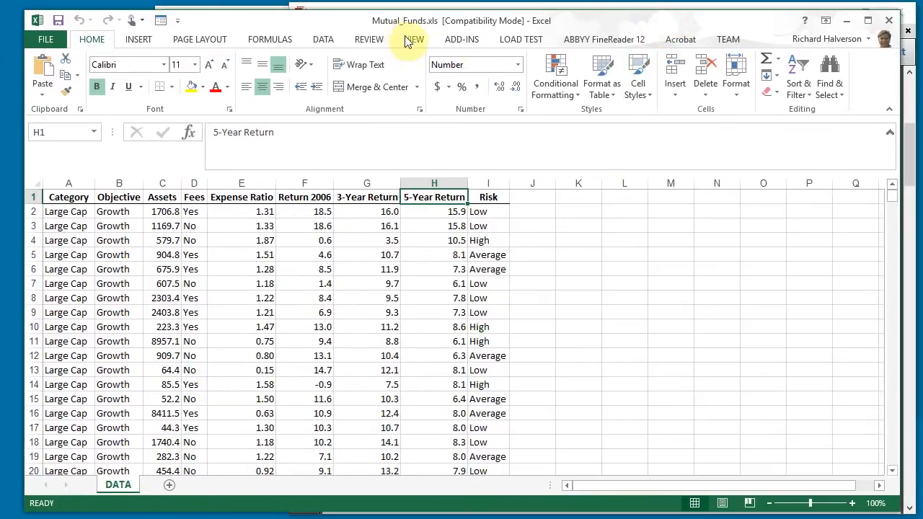
Start PHStat's One-Way Tables & Charts for raw categorical data and set the raw data cell range to a1:a869.
{"action": "left_click", "coordinate": [467, 40]}
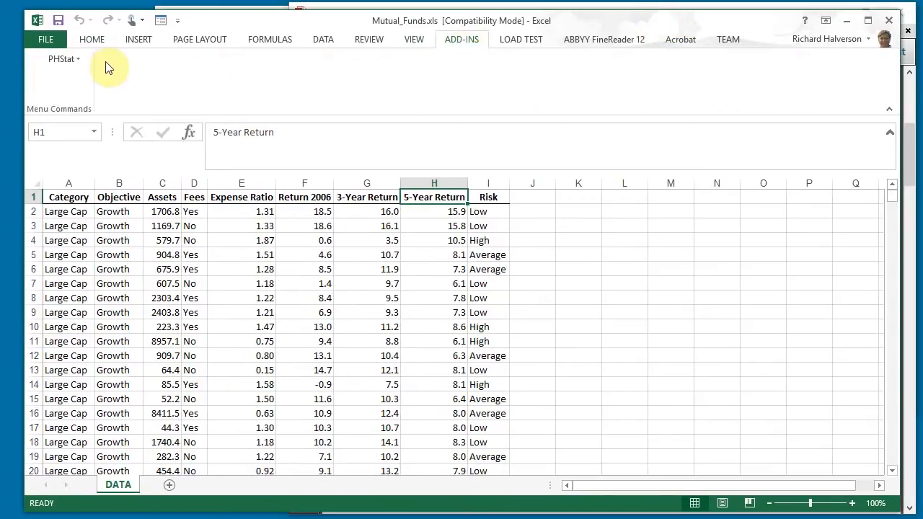
{"action": "left_click", "coordinate": [72, 61]}
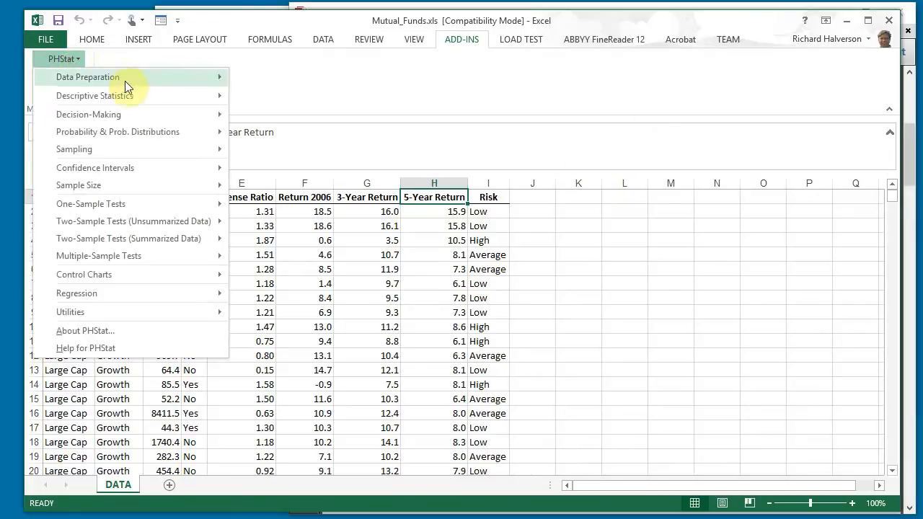
{"action": "mouse_move", "coordinate": [125, 100]}
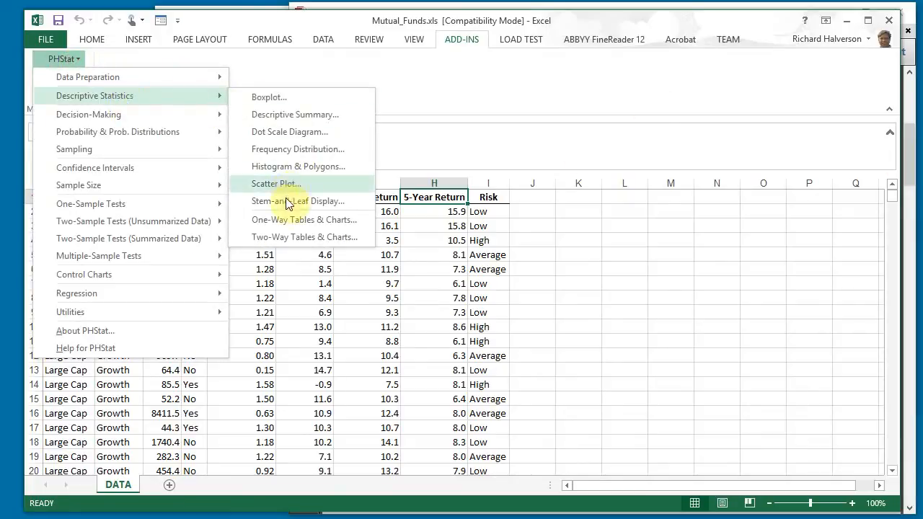
{"action": "left_click", "coordinate": [320, 224]}
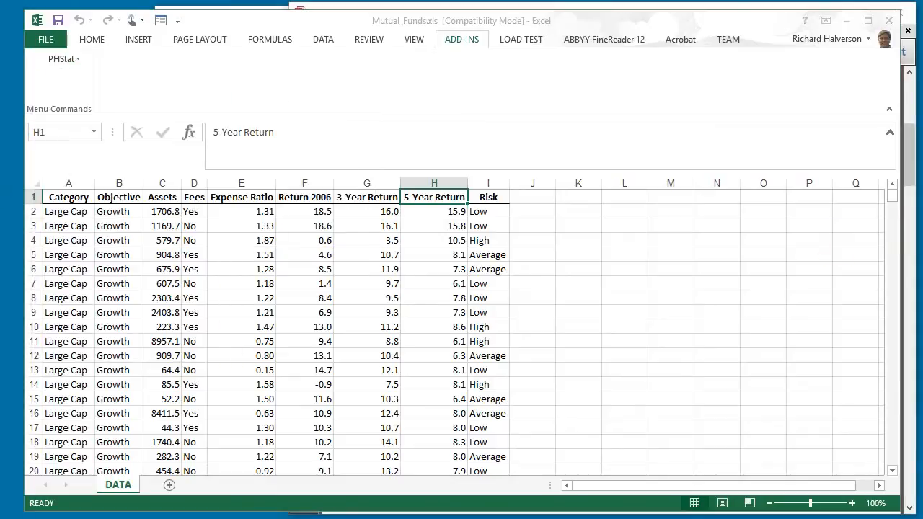
{"action": "left_click_drag", "start_coordinate": [239, 180], "coordinate": [714, 78]}
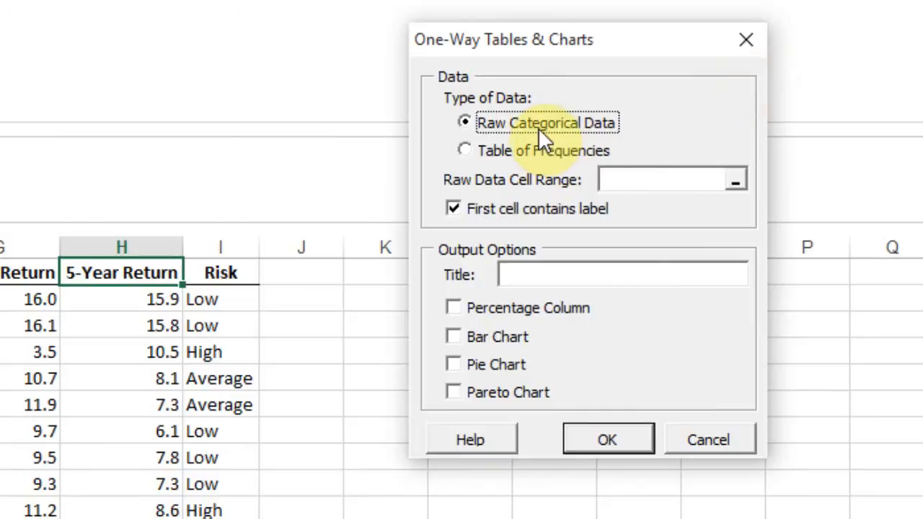
{"action": "left_click", "coordinate": [660, 186]}
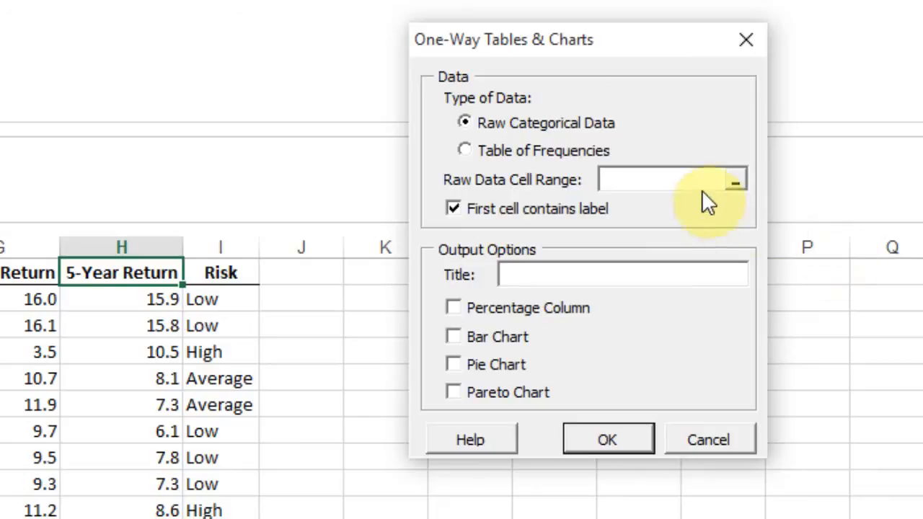
{"action": "type", "text": "a1:a869"}
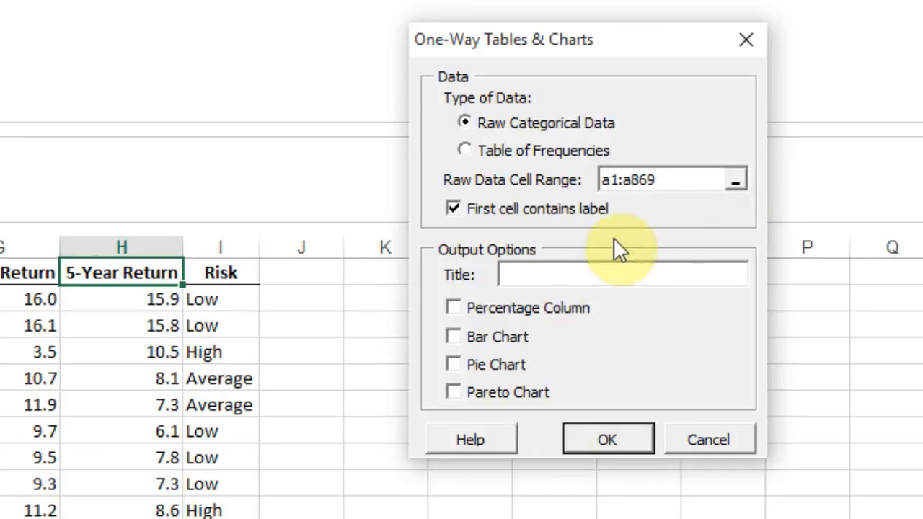
Title the one-way output Category-Pie-Bar and include both a bar chart and a pie chart.
{"action": "left_click", "coordinate": [568, 277]}
{"action": "type", "text": "Category-Pie-Bar"}
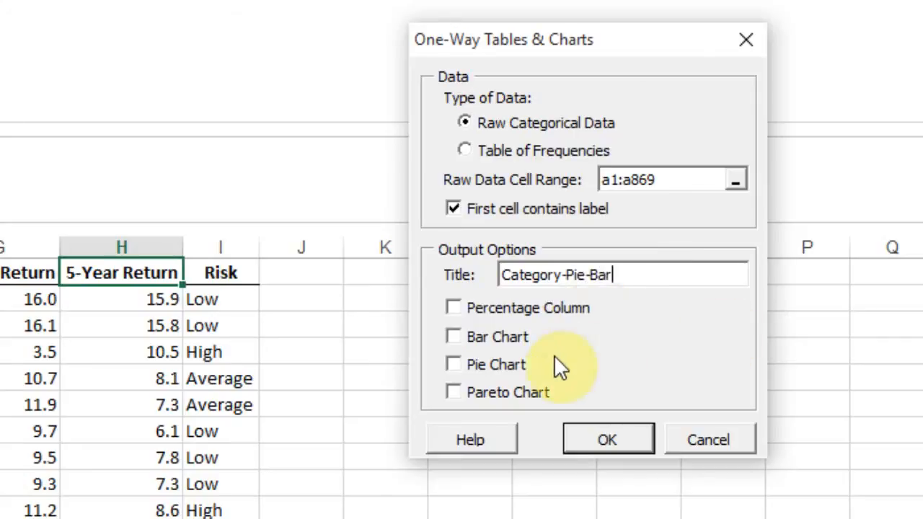
{"action": "left_click", "coordinate": [456, 337]}
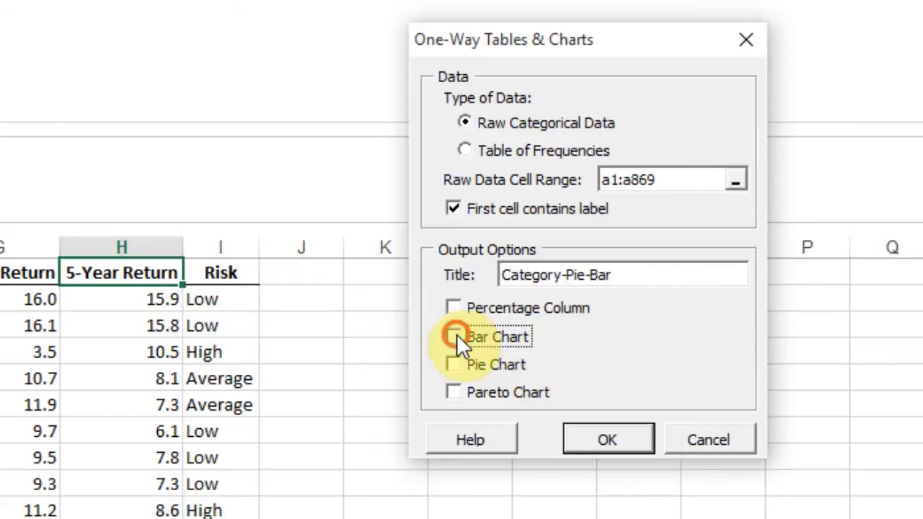
{"action": "left_click", "coordinate": [454, 366]}
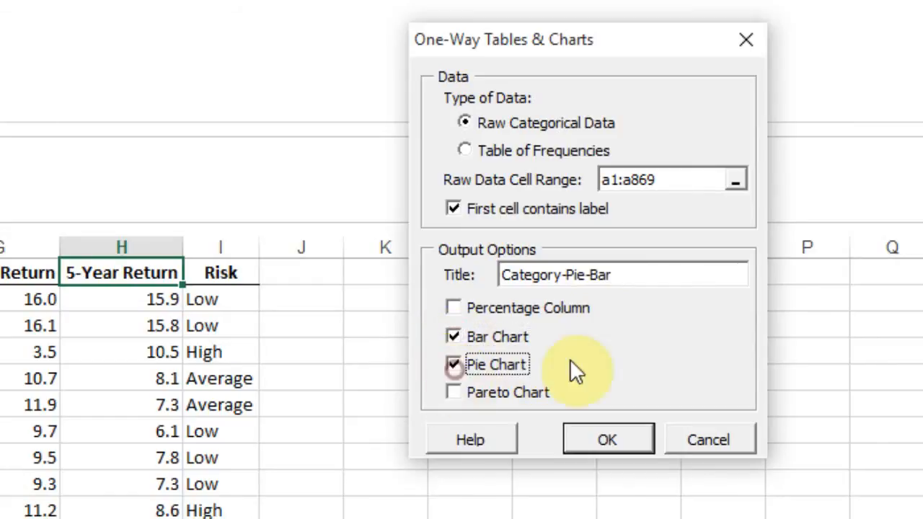
Generate the one-way charts for Category, examine the pie chart slices, and view the bar chart.
{"action": "left_click", "coordinate": [605, 443]}
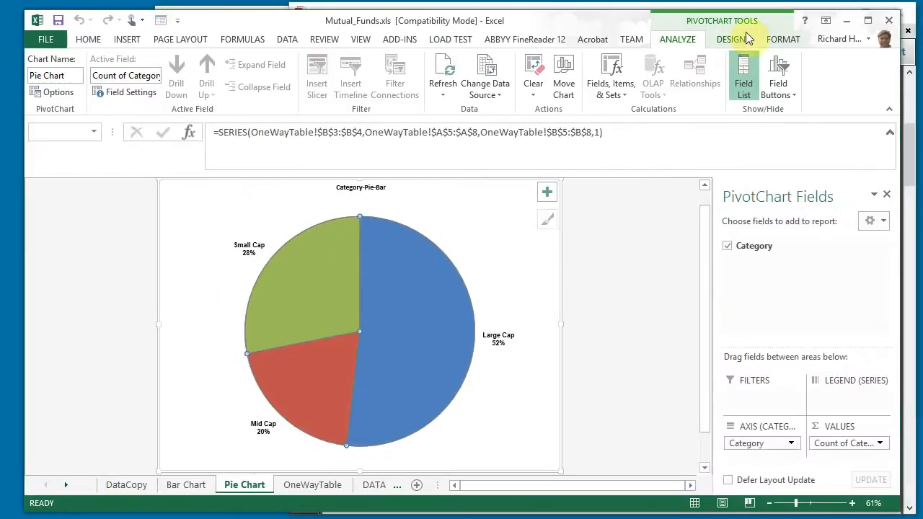
{"action": "mouse_move", "coordinate": [458, 276]}
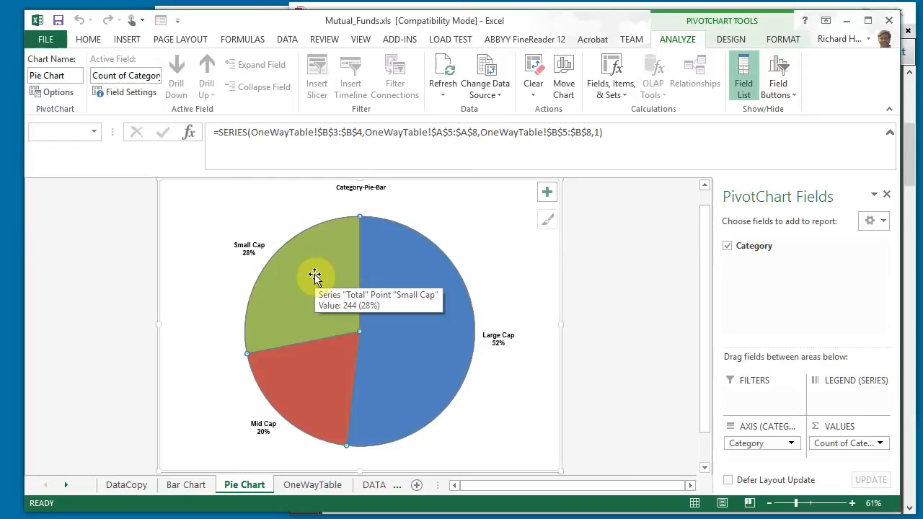
{"action": "mouse_move", "coordinate": [317, 287]}
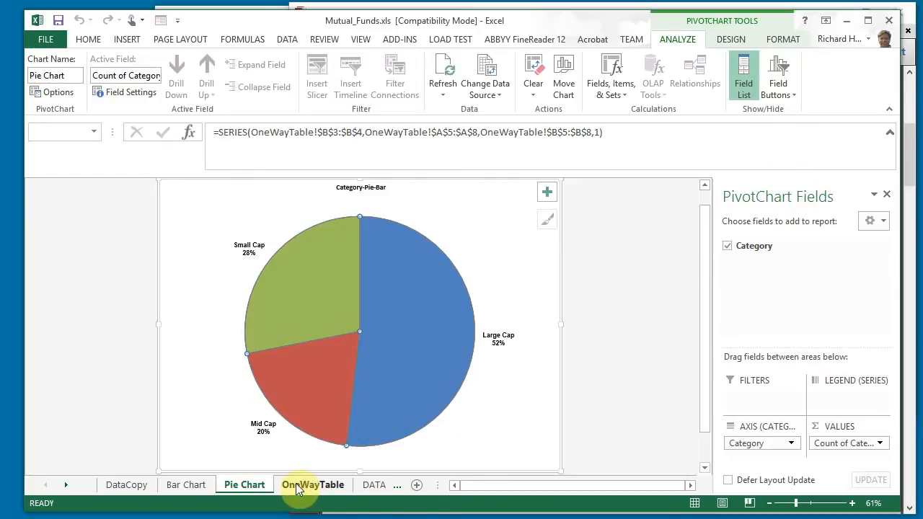
{"action": "left_click", "coordinate": [184, 488]}
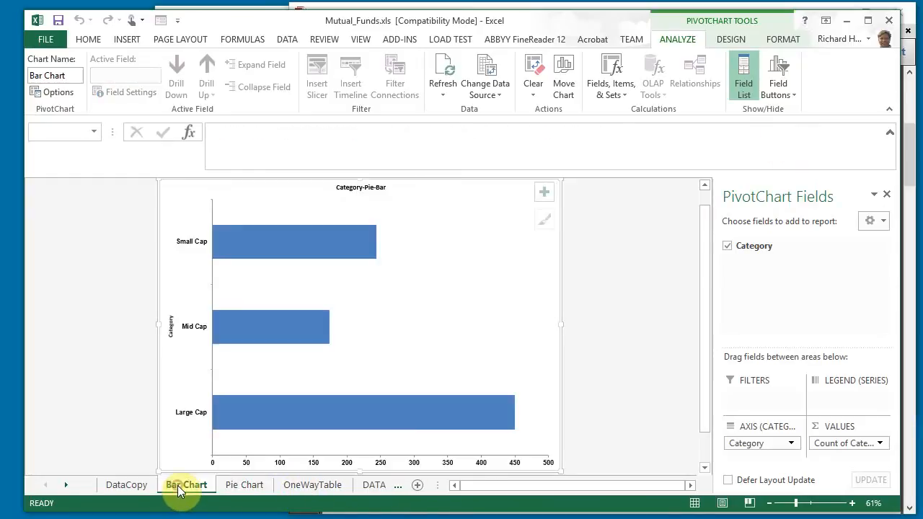
{"action": "mouse_move", "coordinate": [383, 416]}
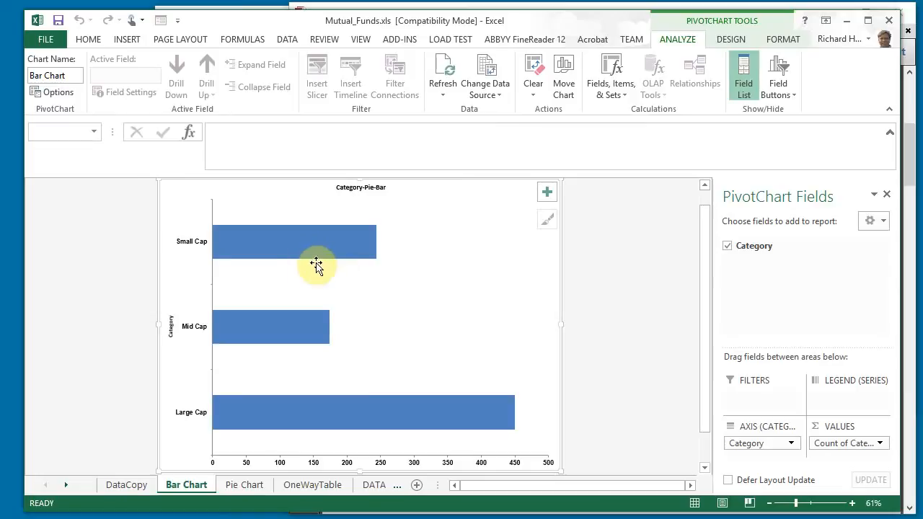
{"action": "mouse_move", "coordinate": [318, 249]}
Switch to PS1_F15.pdf, review question 4 on the stem-and-leaf display of Return, and go back to Mutual_Funds.xls.
{"action": "key", "text": "alt+Tab"}
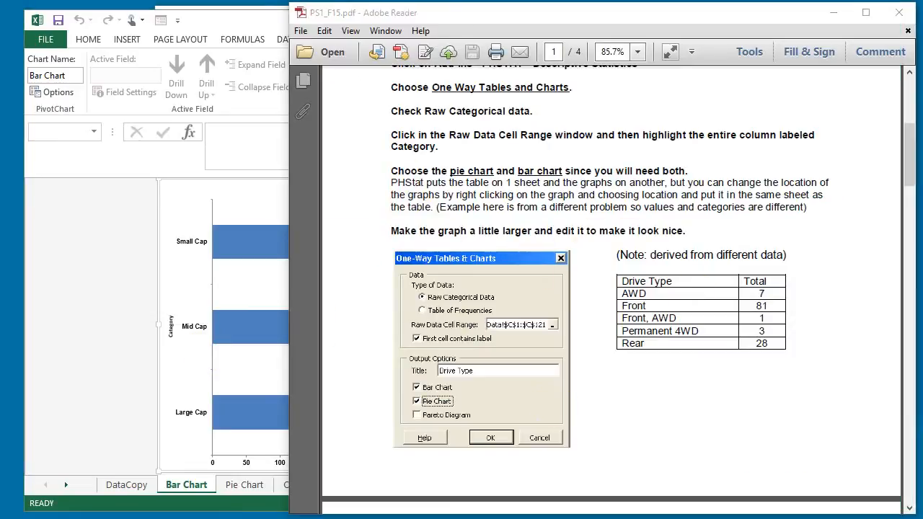
{"action": "left_click_drag", "start_coordinate": [908, 173], "coordinate": [918, 245]}
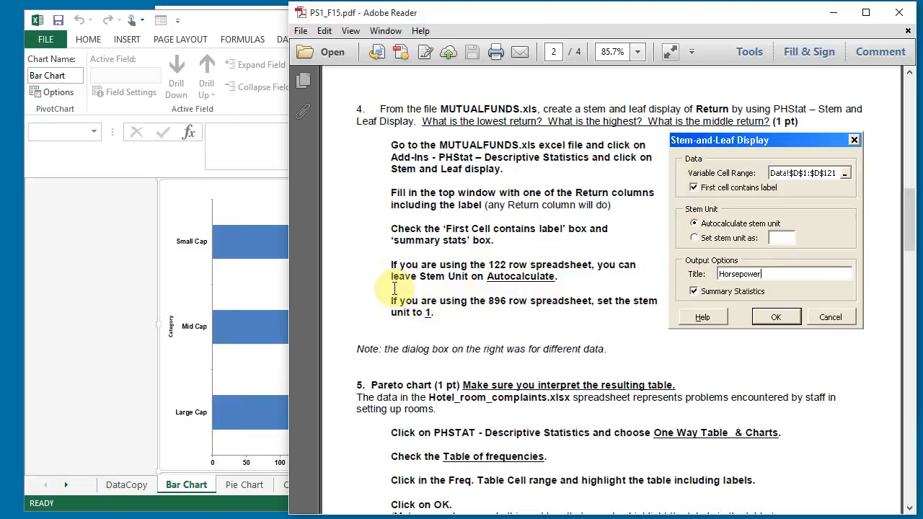
{"action": "left_click", "coordinate": [268, 18]}
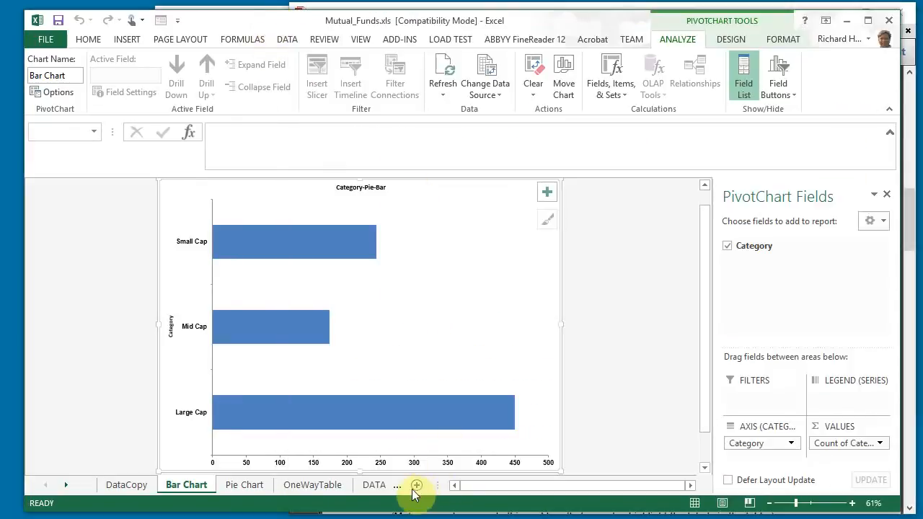
Start PHStat's Stem-and-Leaf Display from the DATA sheet and set the variable cell range to h1:h869.
{"action": "left_click", "coordinate": [372, 484]}
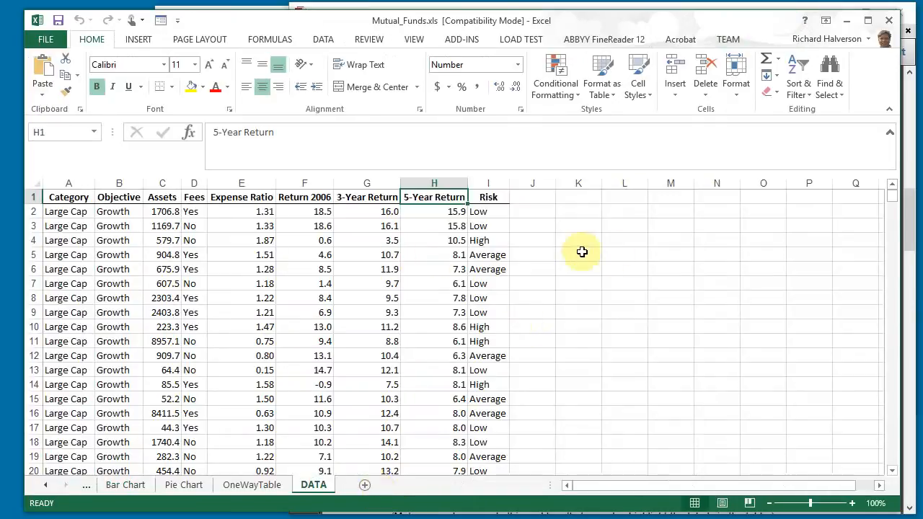
{"action": "left_click", "coordinate": [461, 39]}
{"action": "left_click", "coordinate": [72, 63]}
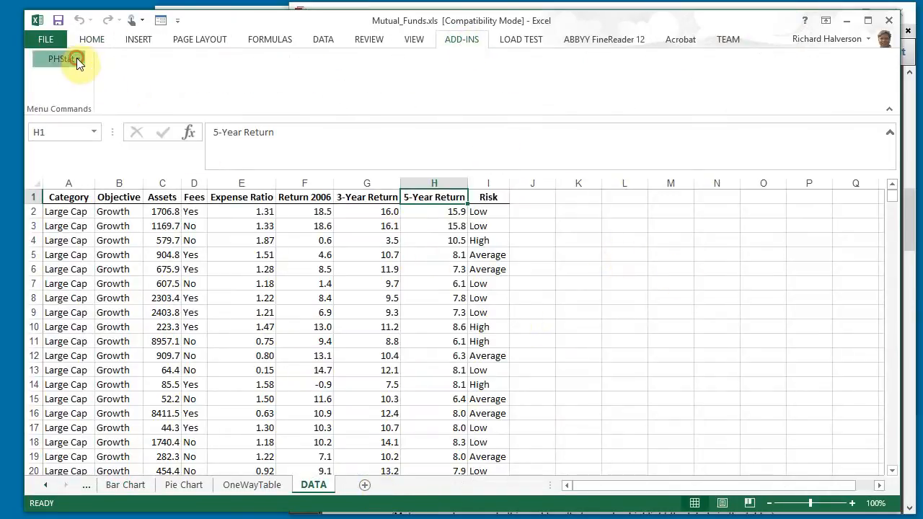
{"action": "mouse_move", "coordinate": [84, 103]}
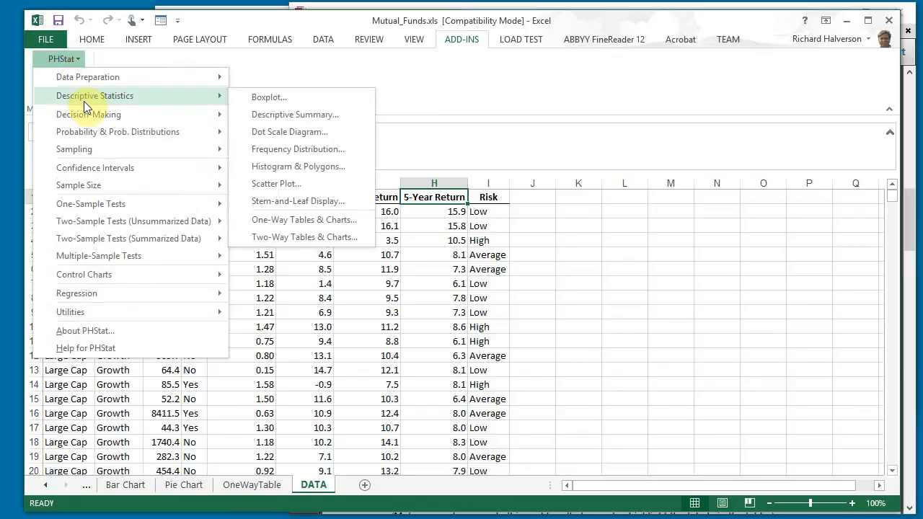
{"action": "left_click", "coordinate": [300, 203]}
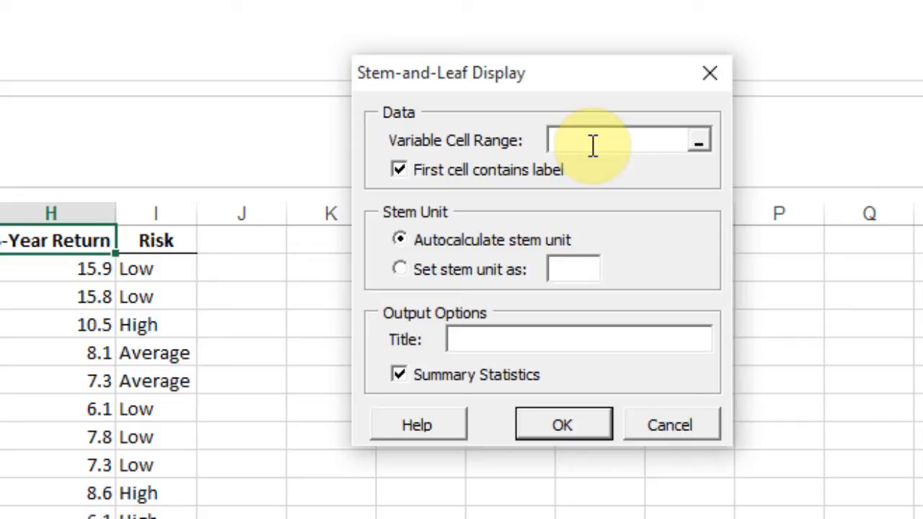
{"action": "left_click", "coordinate": [592, 146]}
{"action": "type", "text": "h1:h869"}
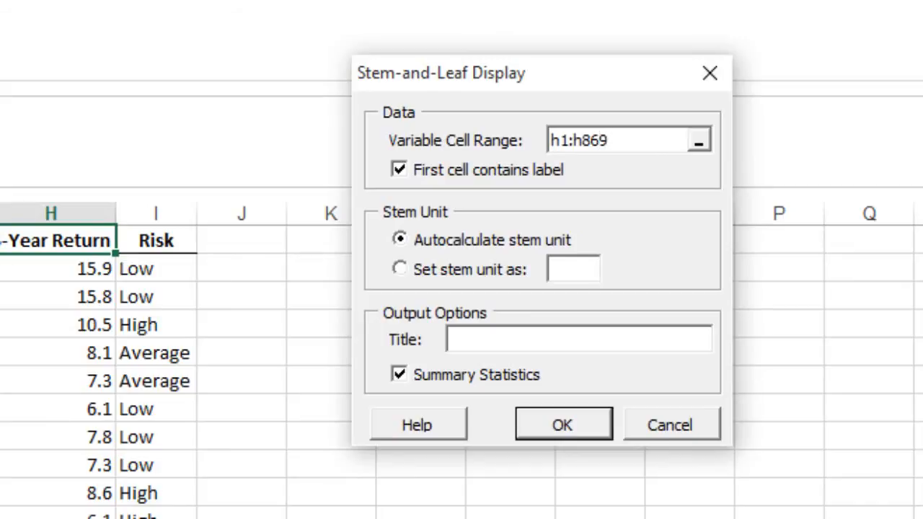
Set the stem unit to 1, title the output 5-Year-Stem-Leaf, and generate the stem-and-leaf display with summary statistics.
{"action": "left_click", "coordinate": [397, 269]}
{"action": "left_click", "coordinate": [577, 270]}
{"action": "type", "text": "1"}
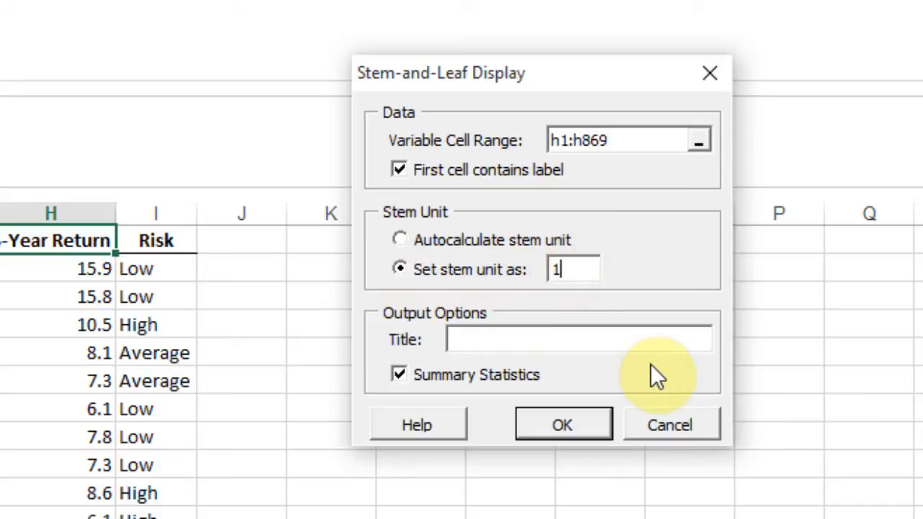
{"action": "left_click", "coordinate": [590, 336]}
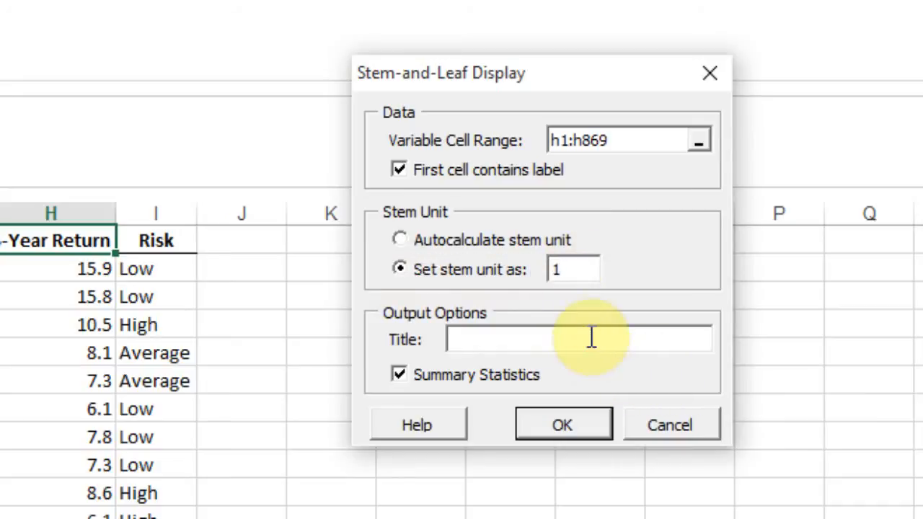
{"action": "type", "text": "5-Year-Stem-Leaf"}
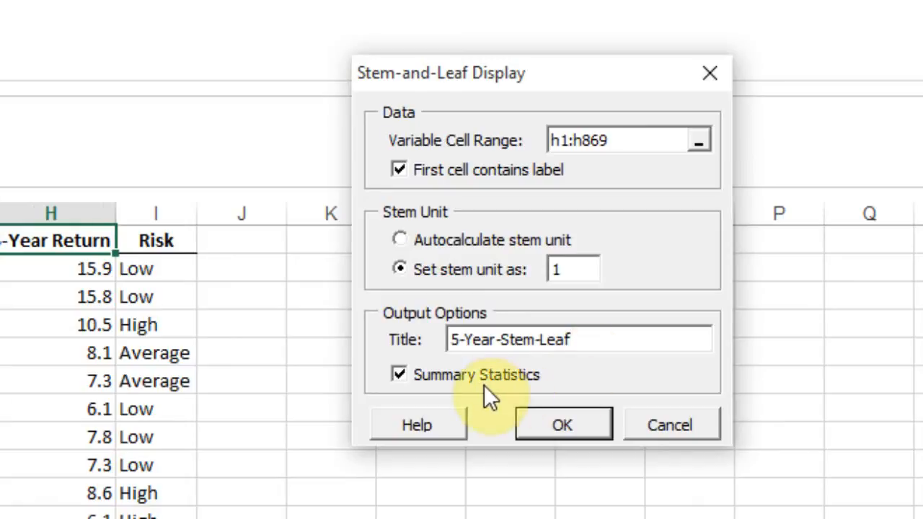
{"action": "left_click", "coordinate": [583, 425]}
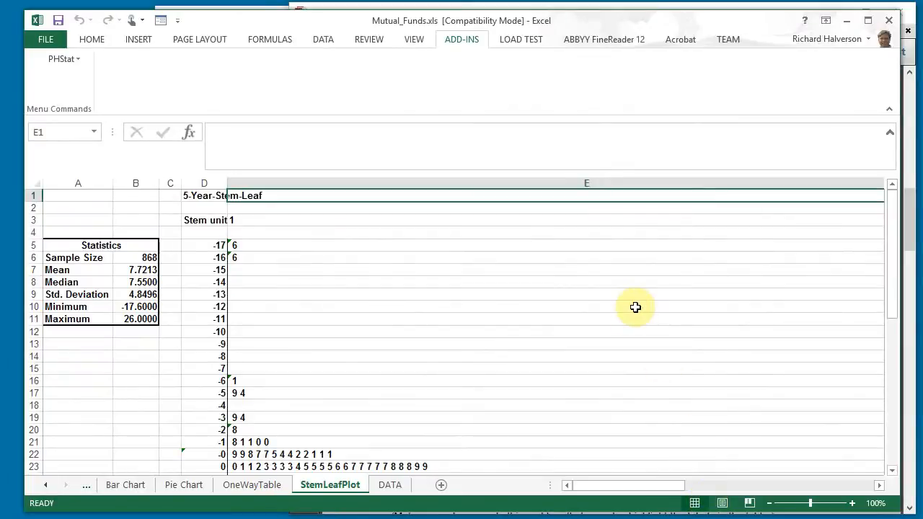
Collapse the ribbon and examine the full stem-and-leaf display along with its summary statistics.
{"action": "scroll", "coordinate": [635, 307], "scroll_direction": "down", "scroll_amount": 2}
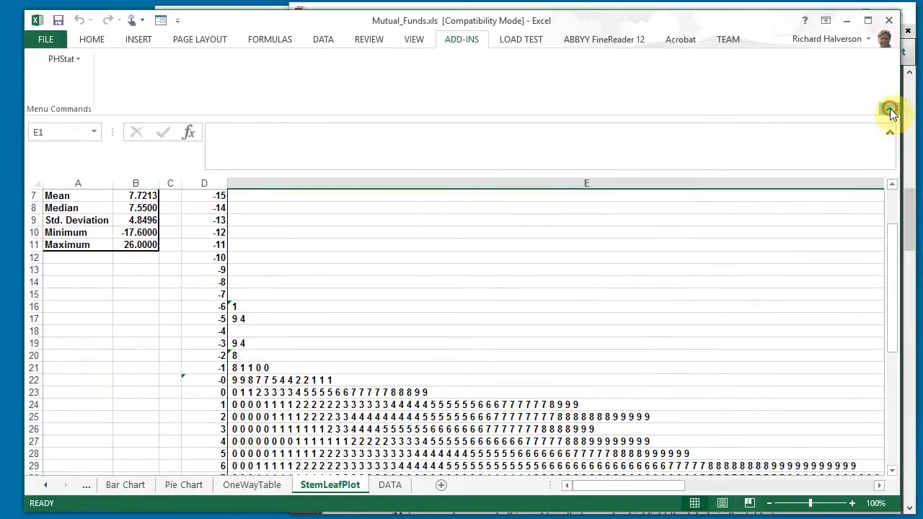
{"action": "left_click", "coordinate": [890, 108]}
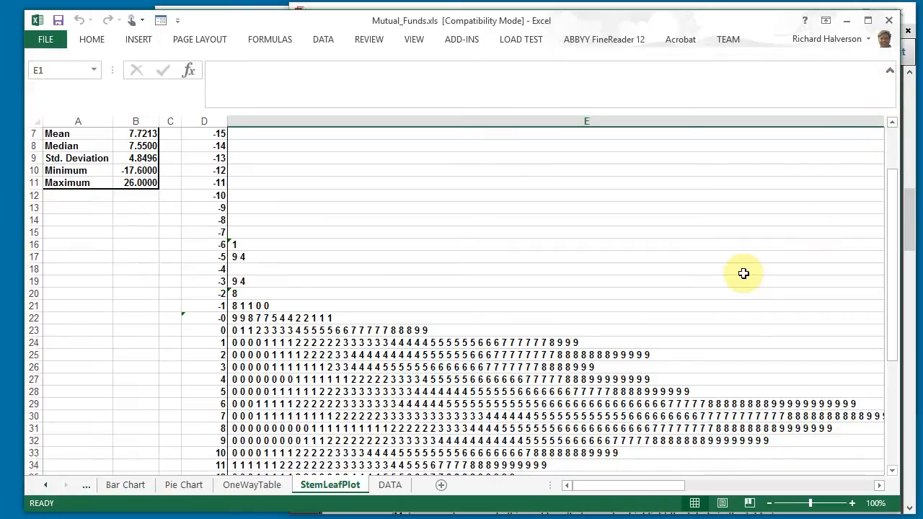
{"action": "scroll", "coordinate": [743, 273], "scroll_direction": "down", "scroll_amount": 2}
{"action": "left_click_drag", "start_coordinate": [898, 274], "coordinate": [905, 177]}
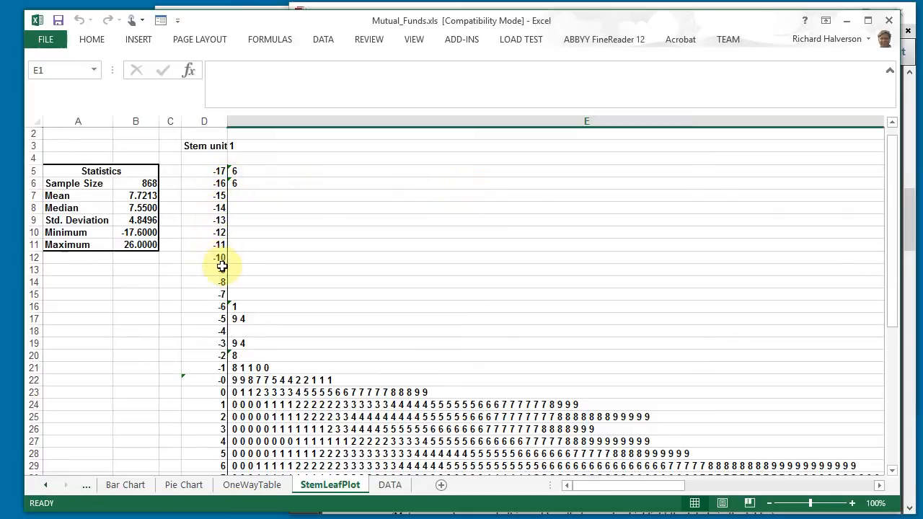
{"action": "left_click_drag", "start_coordinate": [889, 220], "coordinate": [914, 330]}
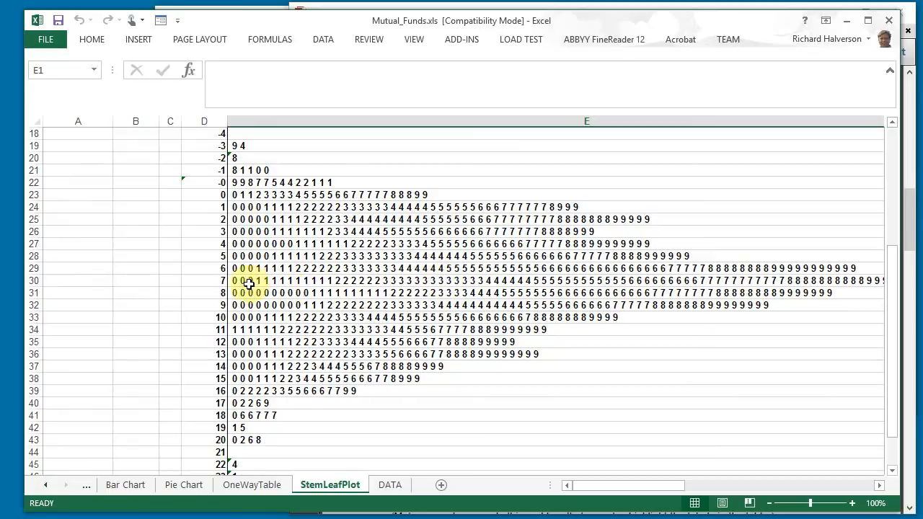
{"action": "left_click", "coordinate": [894, 277]}
{"action": "left_click_drag", "start_coordinate": [894, 277], "coordinate": [902, 312]}
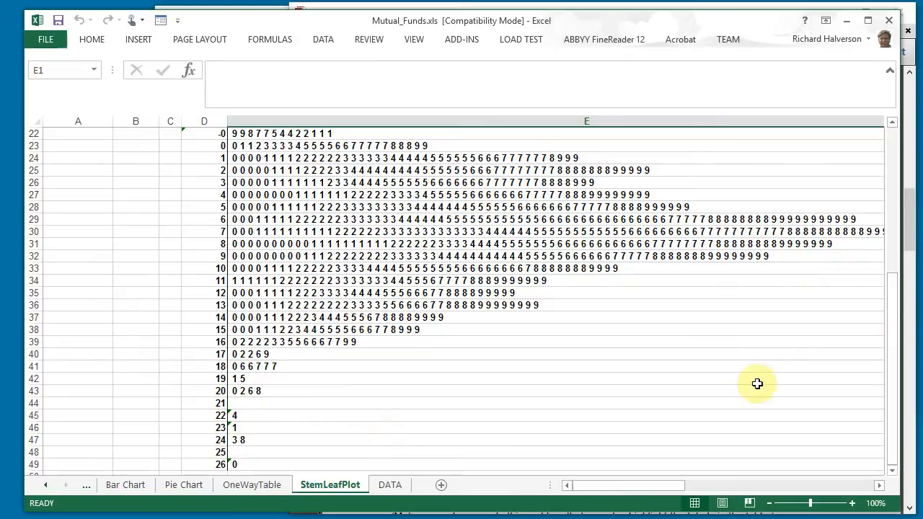
{"action": "left_click_drag", "start_coordinate": [892, 363], "coordinate": [876, 292]}
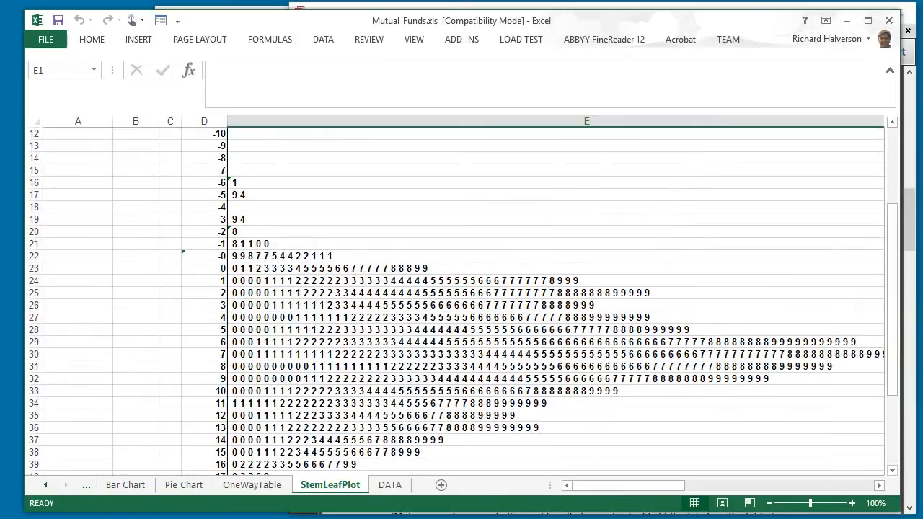
Switch to PS1_F15.pdf and review question 5 on the Pareto chart for the hotel room complaints data.
{"action": "key", "text": "alt+Tab"}
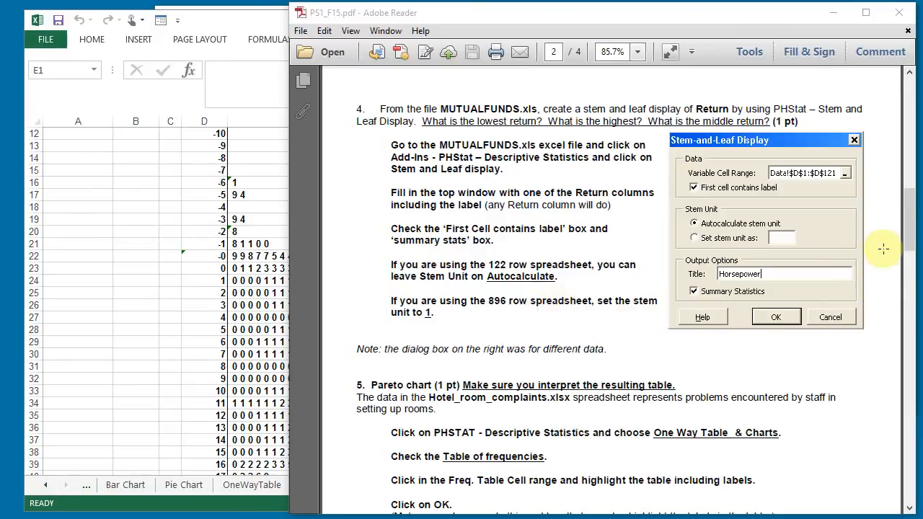
{"action": "left_click_drag", "start_coordinate": [907, 226], "coordinate": [910, 257]}
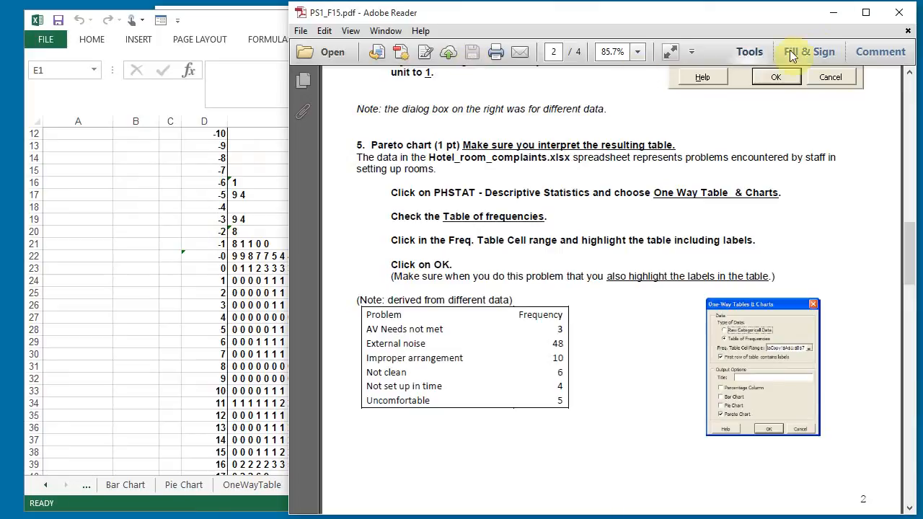
Minimize Mutual_Funds.xls and open PS1_F15_Hotel_room_complaints.xlsx from the PS1 folder with editing enabled.
{"action": "left_click", "coordinate": [262, 22]}
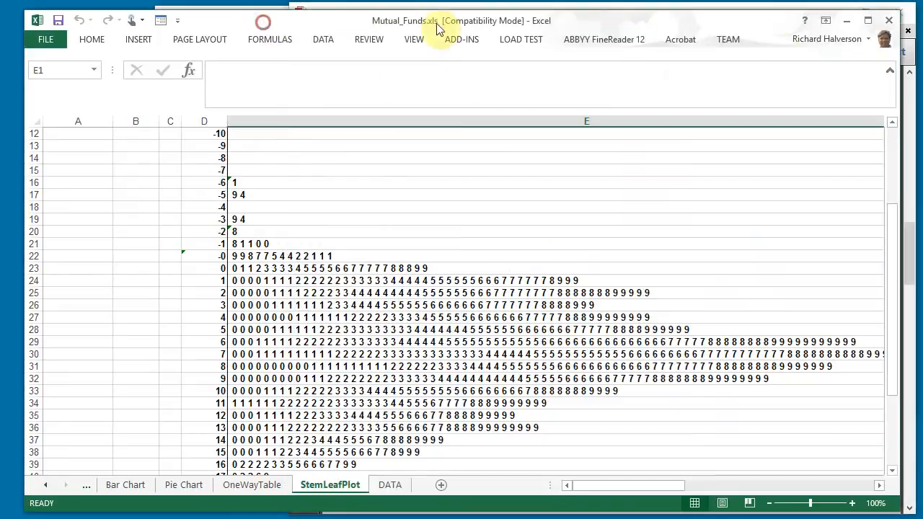
{"action": "left_click", "coordinate": [845, 20]}
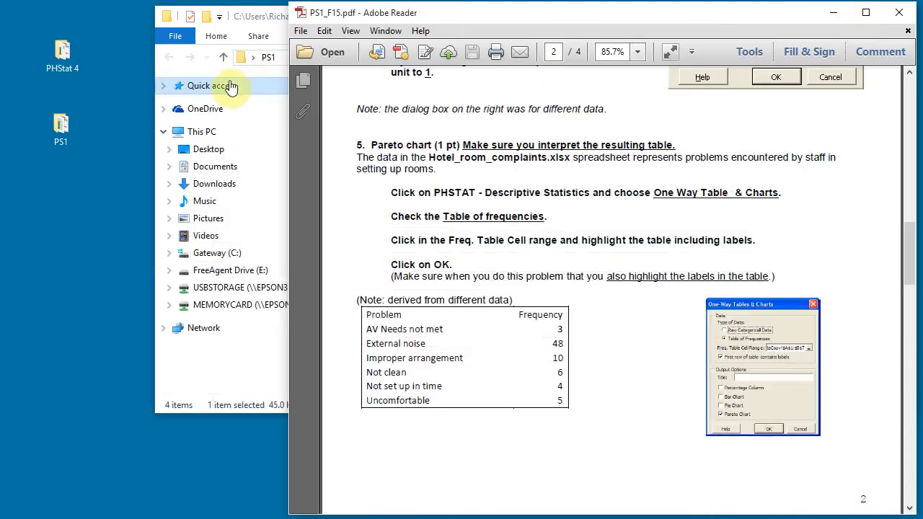
{"action": "left_click", "coordinate": [225, 11]}
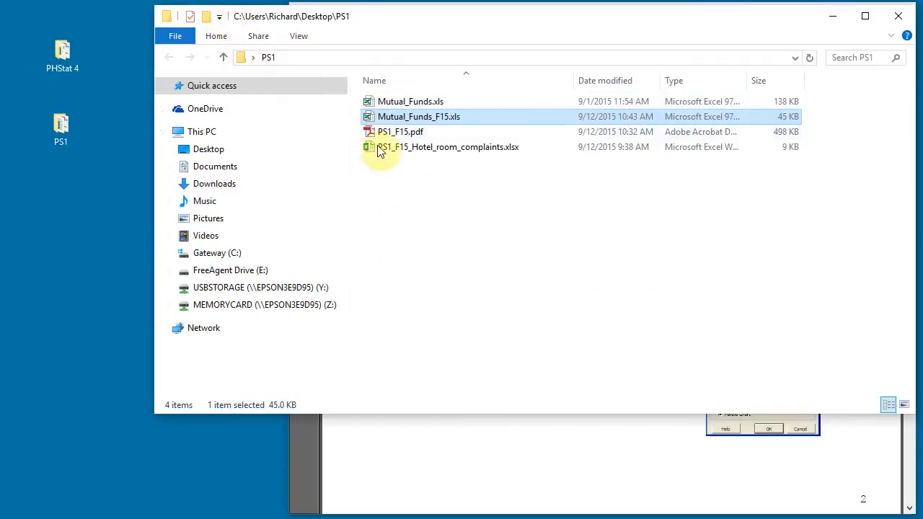
{"action": "double_click", "coordinate": [372, 148]}
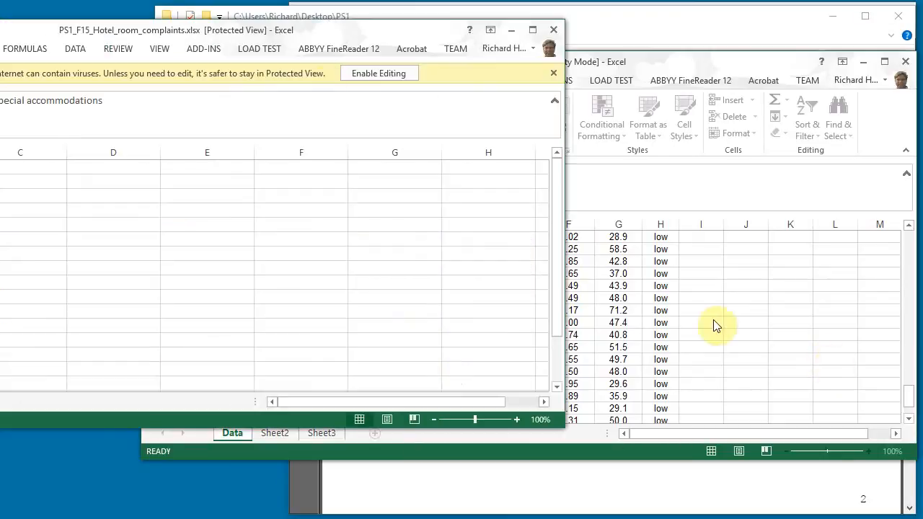
{"action": "left_click_drag", "start_coordinate": [249, 30], "coordinate": [605, 29]}
{"action": "left_click", "coordinate": [699, 61]}
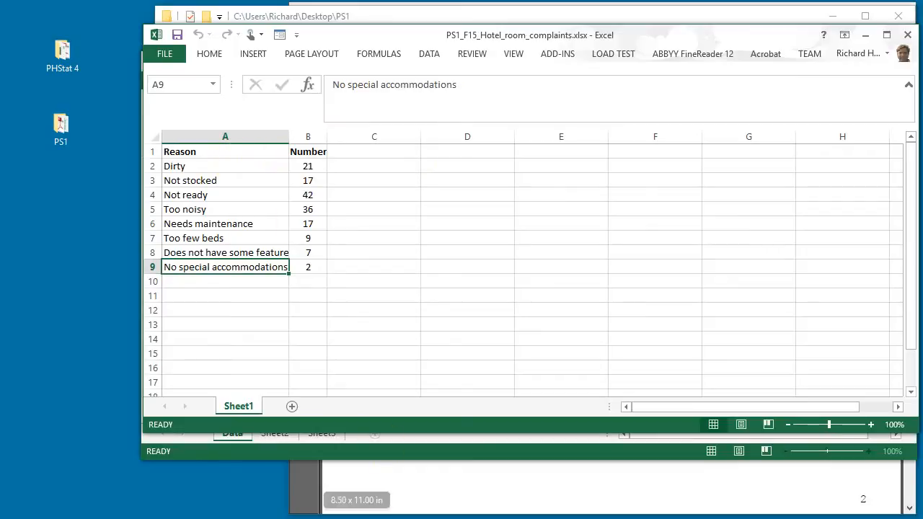
{"action": "left_click", "coordinate": [560, 57]}
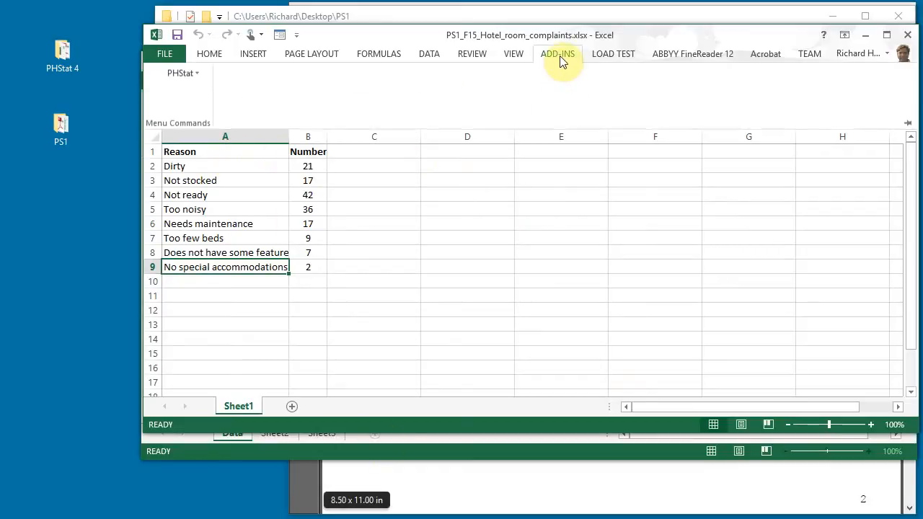
{"action": "left_click", "coordinate": [194, 75]}
{"action": "mouse_move", "coordinate": [199, 114]}
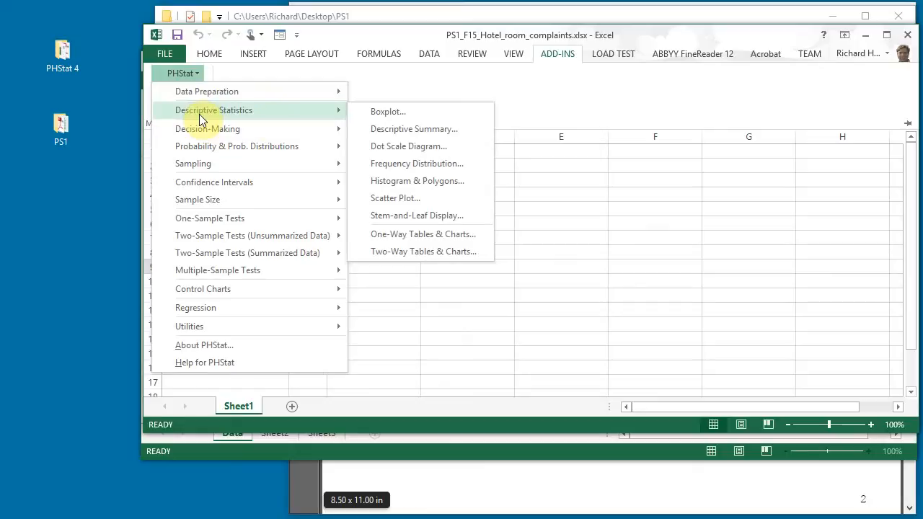
{"action": "left_click", "coordinate": [440, 180]}
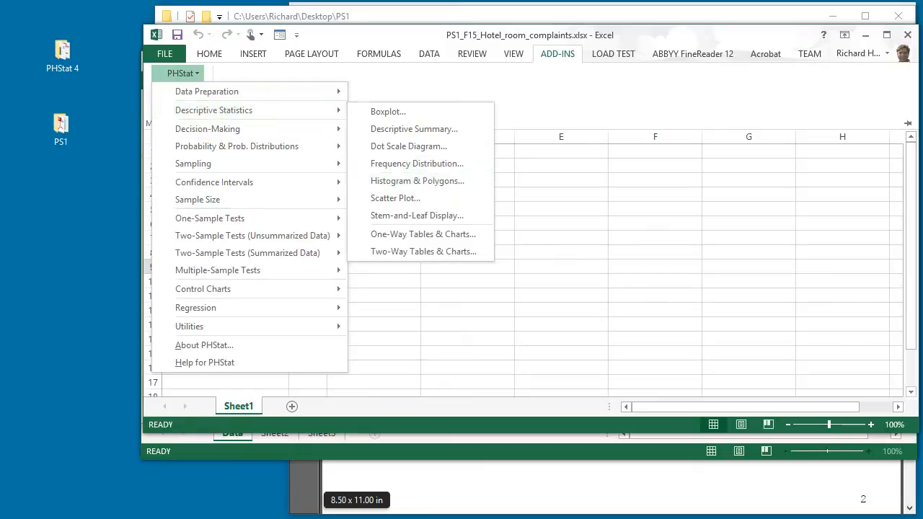
Recheck the Pareto chart instructions in PS1_F15.pdf and return to the hotel room complaints workbook.
{"action": "left_click", "coordinate": [129, 518]}
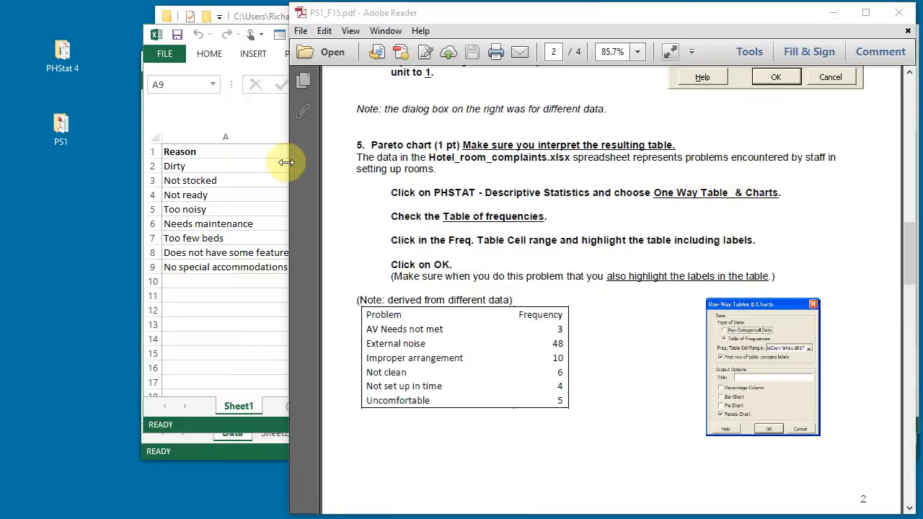
{"action": "left_click", "coordinate": [263, 121]}
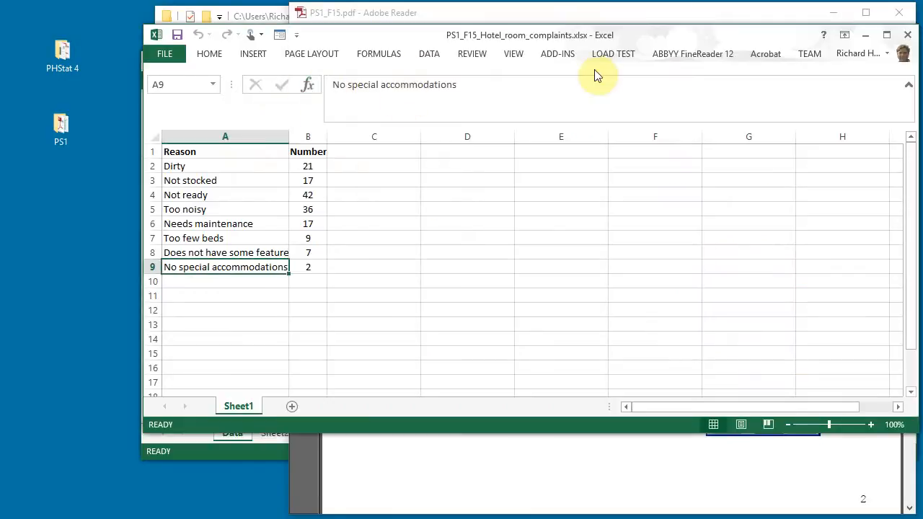
Start PHStat's One-Way Tables & Charts for the hotel room complaints and enable the Pareto Chart output.
{"action": "left_click", "coordinate": [558, 59]}
{"action": "left_click", "coordinate": [181, 73]}
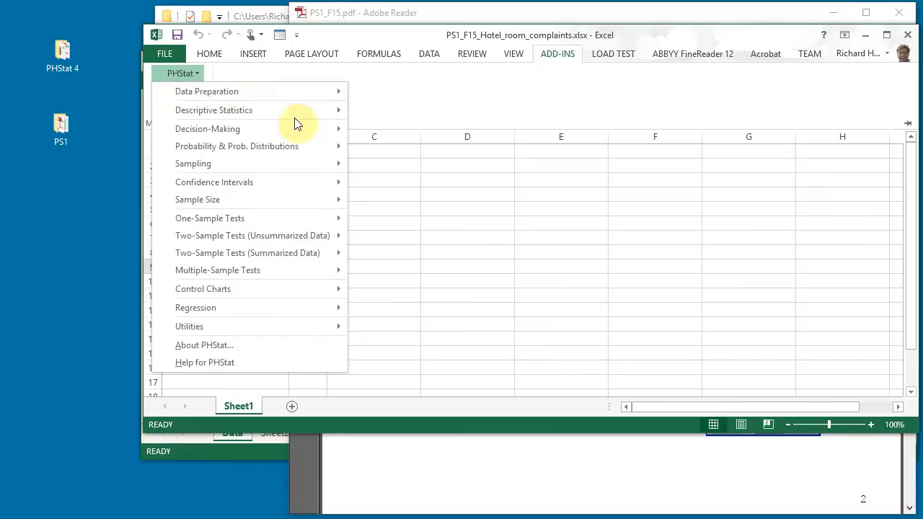
{"action": "mouse_move", "coordinate": [267, 122]}
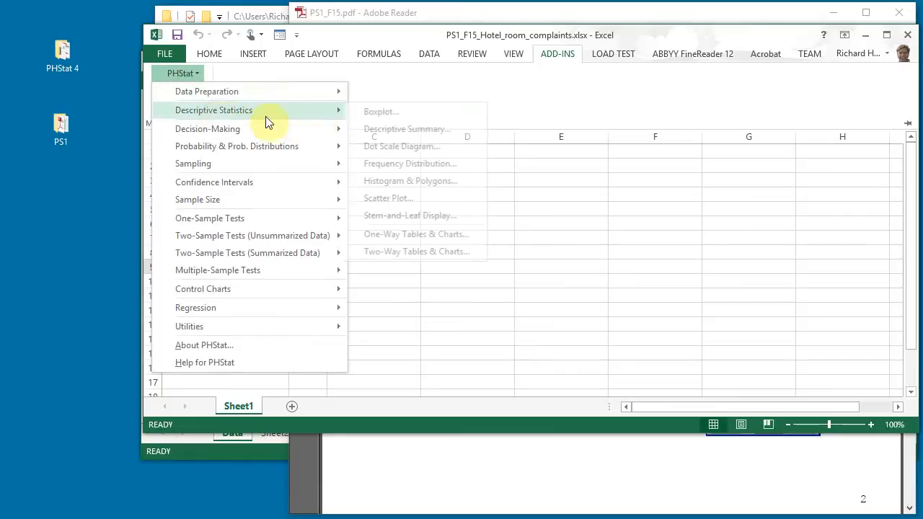
{"action": "left_click", "coordinate": [399, 235]}
{"action": "left_click_drag", "start_coordinate": [77, 147], "coordinate": [655, 79]}
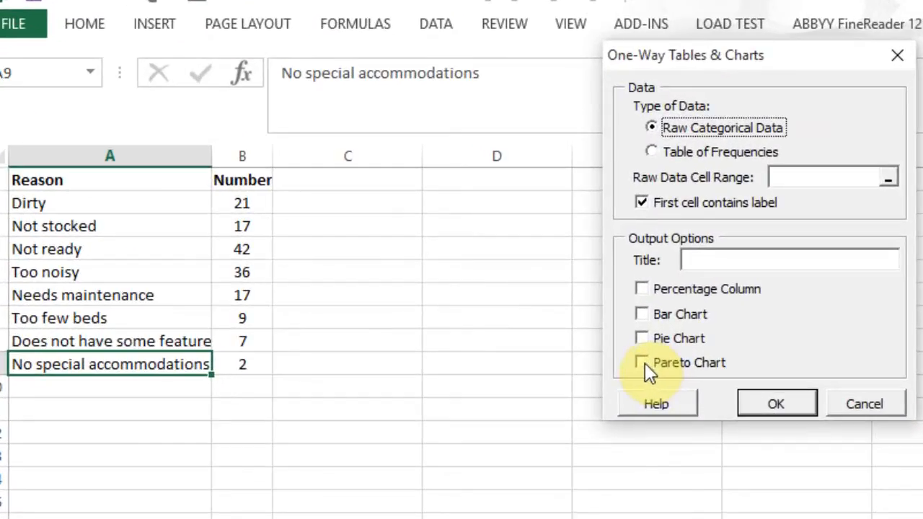
{"action": "left_click", "coordinate": [558, 266]}
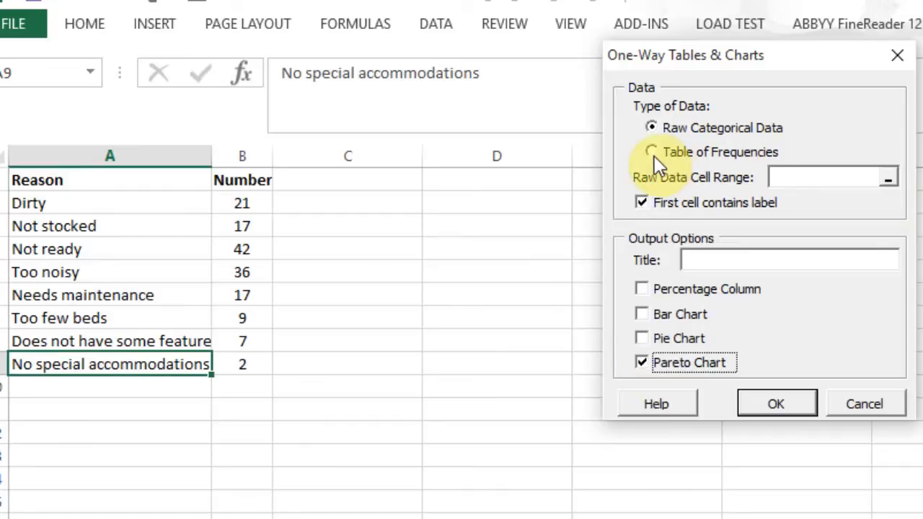
Check the required data type for question 5 in PS1_F15.pdf and return to the hotel room complaints workbook.
{"action": "left_click", "coordinate": [649, 518]}
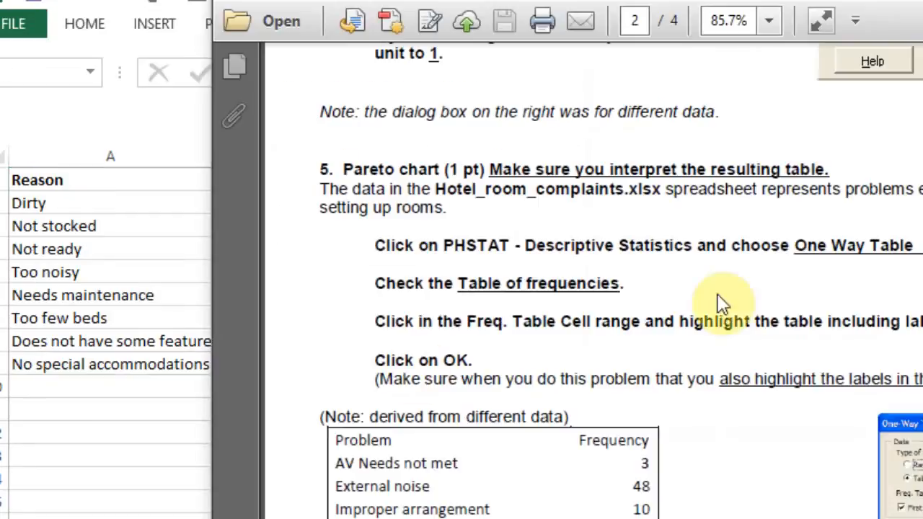
{"action": "left_click_drag", "start_coordinate": [456, 283], "coordinate": [573, 296]}
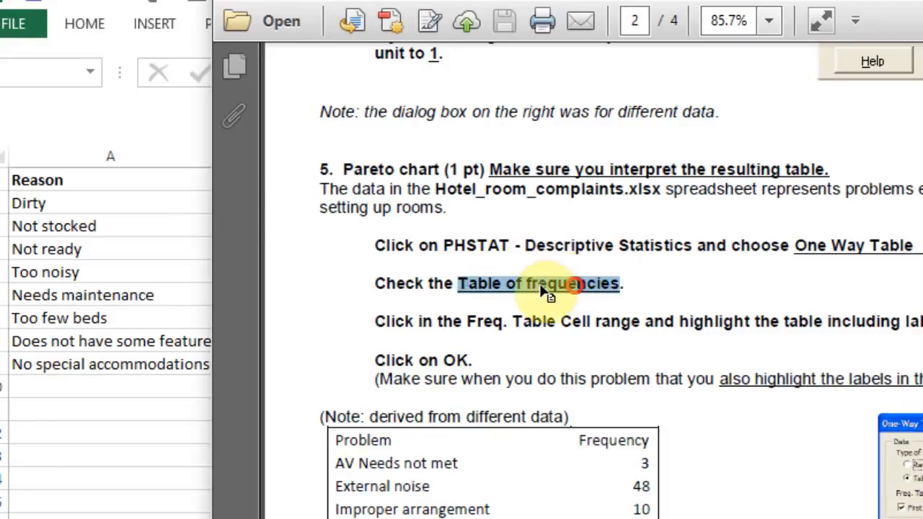
{"action": "left_click", "coordinate": [163, 124]}
Generate the Pareto chart from the table of frequencies in Sheet1 A1:B9, including the labels, with the title Pareto.
{"action": "left_click", "coordinate": [655, 151]}
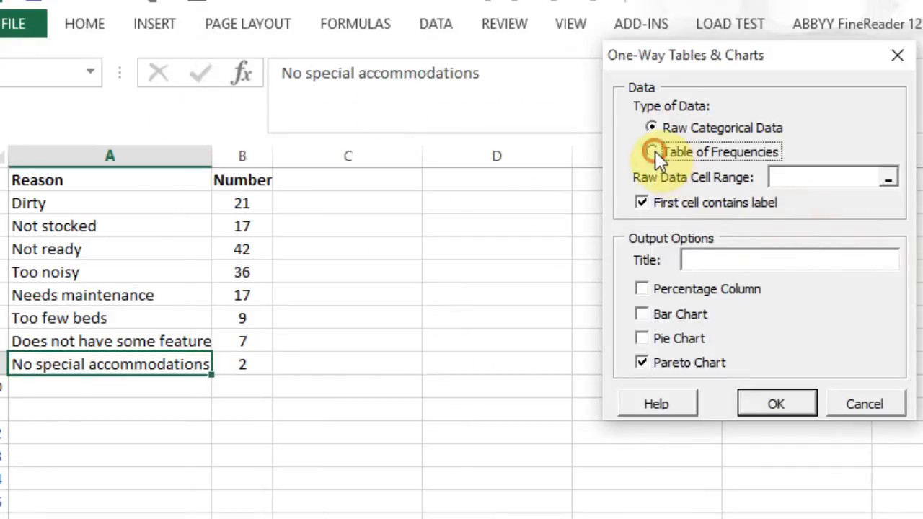
{"action": "left_click", "coordinate": [829, 180]}
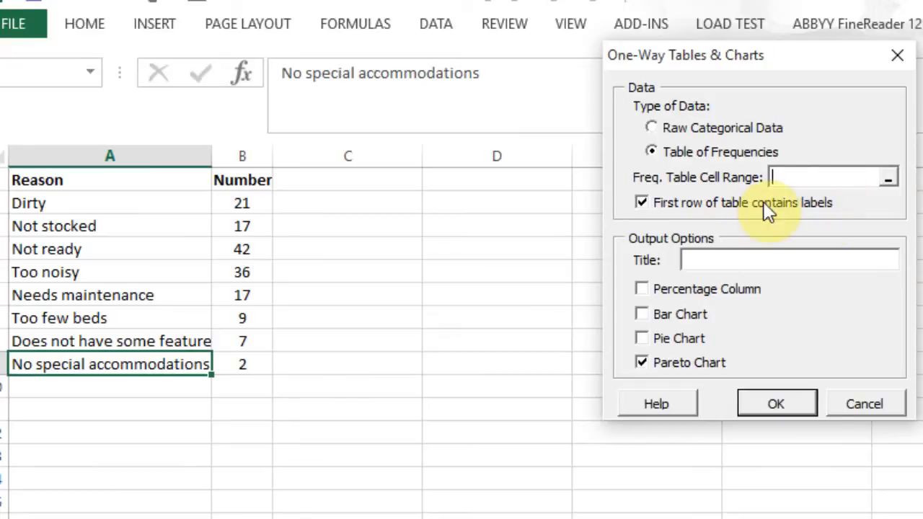
{"action": "left_click_drag", "start_coordinate": [82, 183], "coordinate": [242, 359]}
{"action": "left_click", "coordinate": [763, 264]}
{"action": "type", "text": "Pareto"}
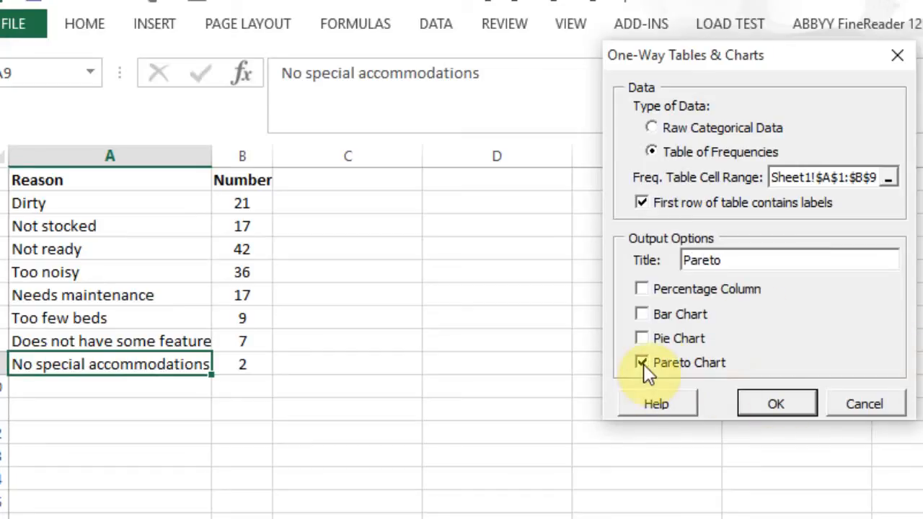
{"action": "left_click", "coordinate": [795, 402]}
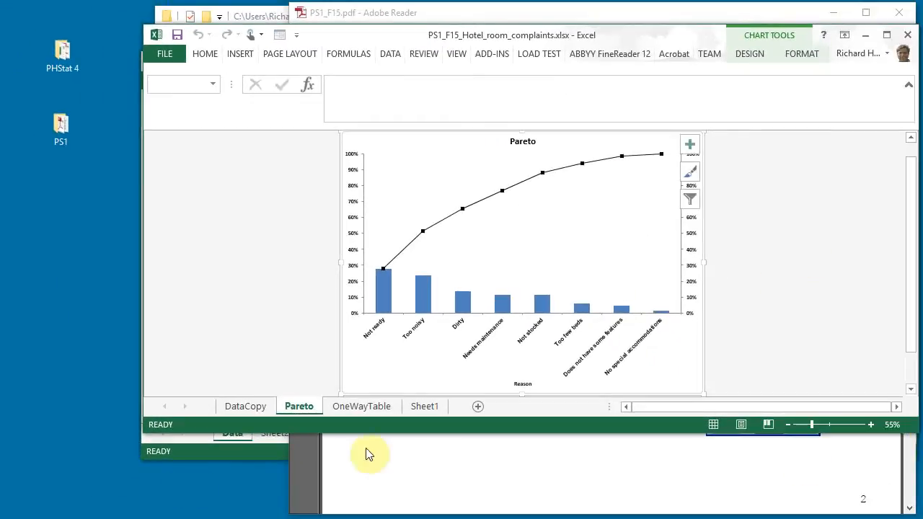
Enlarge the workbook window, examine the Pareto chart of complaint reasons, and view the OneWayTable sheet.
{"action": "left_click_drag", "start_coordinate": [142, 434], "coordinate": [39, 498]}
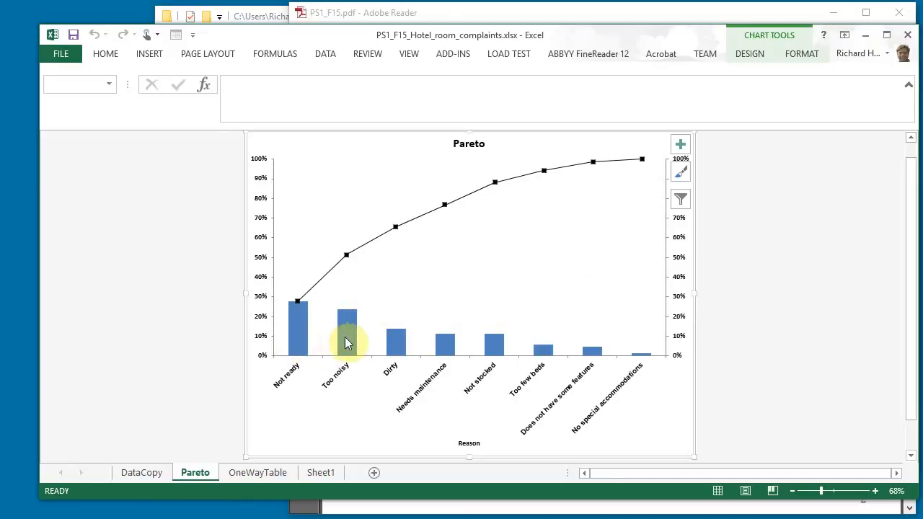
{"action": "mouse_move", "coordinate": [342, 321]}
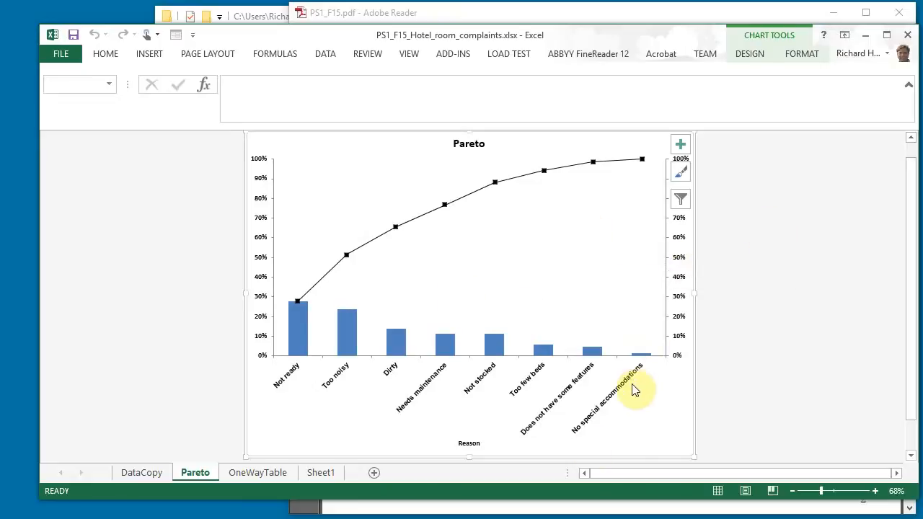
{"action": "left_click", "coordinate": [189, 517]}
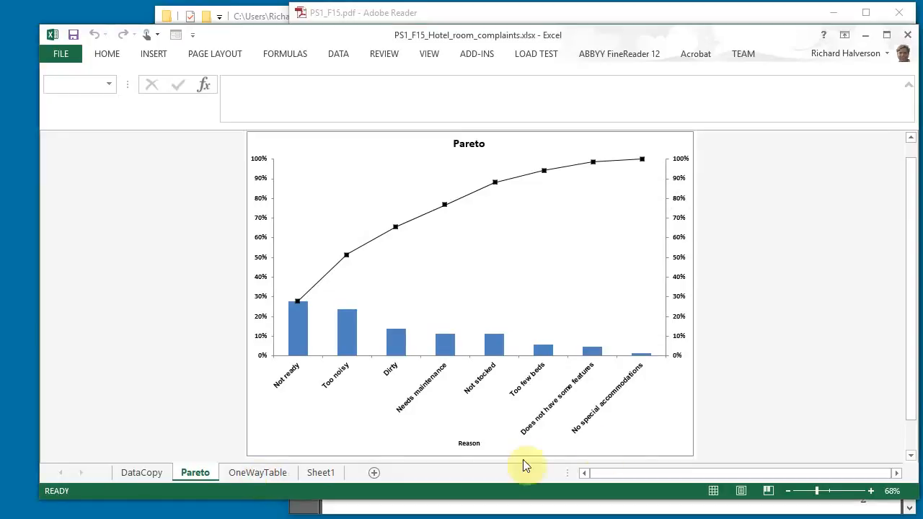
{"action": "left_click", "coordinate": [259, 476]}
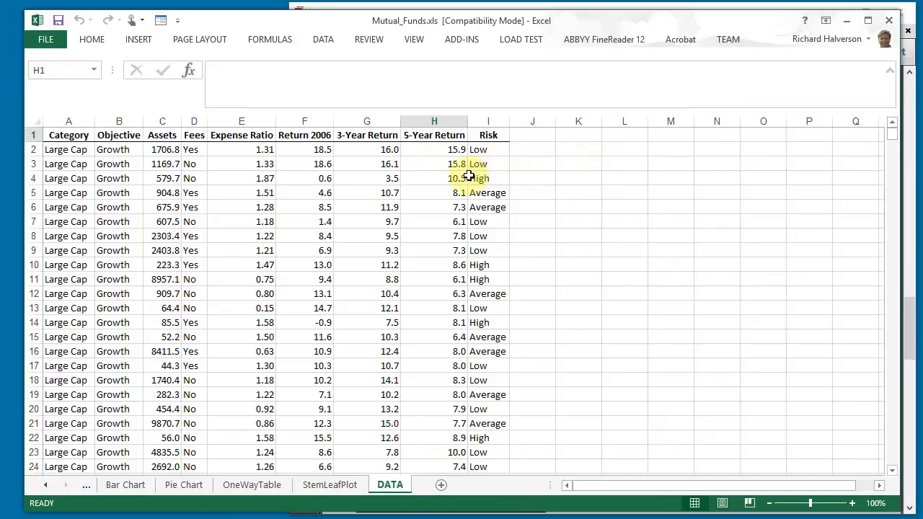
Review question 6 in PS1_F15.pdf at 150% zoom, including the bin and midpoint instructions and the Histogram & Polygons example.
{"action": "left_click", "coordinate": [904, 324]}
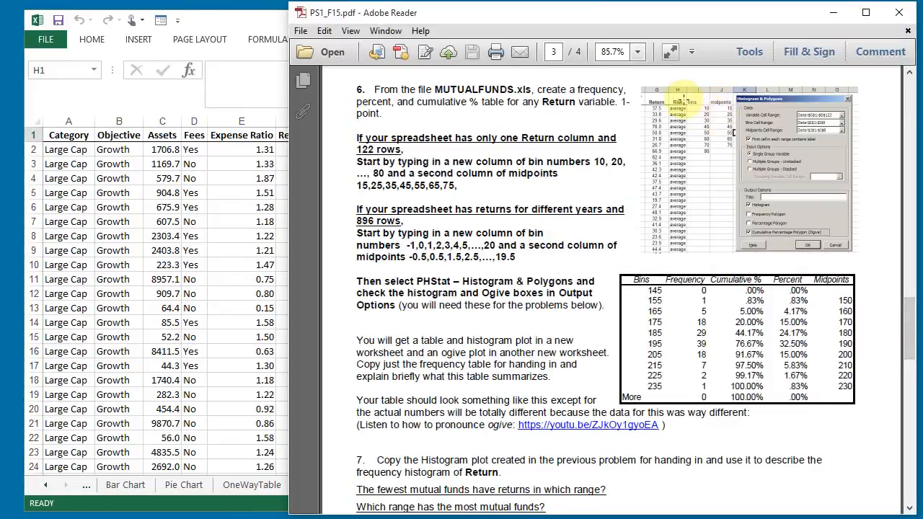
{"action": "left_click", "coordinate": [637, 53]}
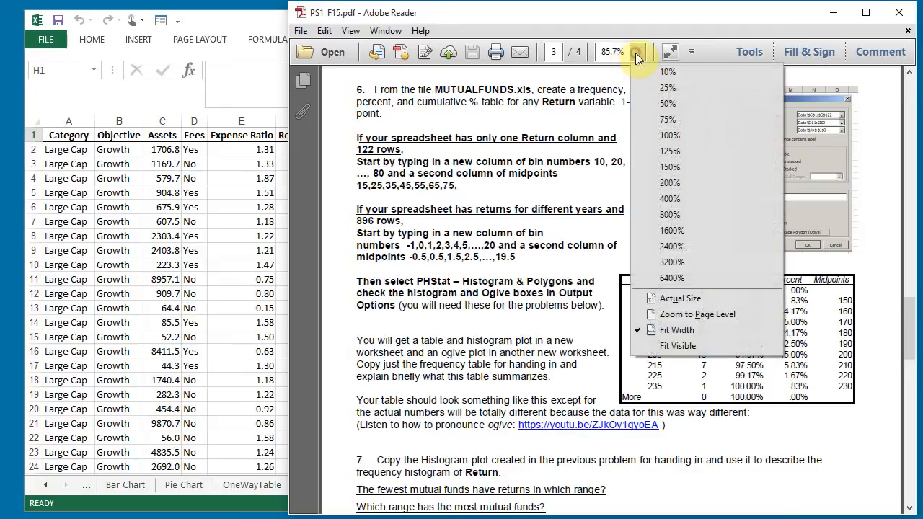
{"action": "left_click", "coordinate": [658, 166]}
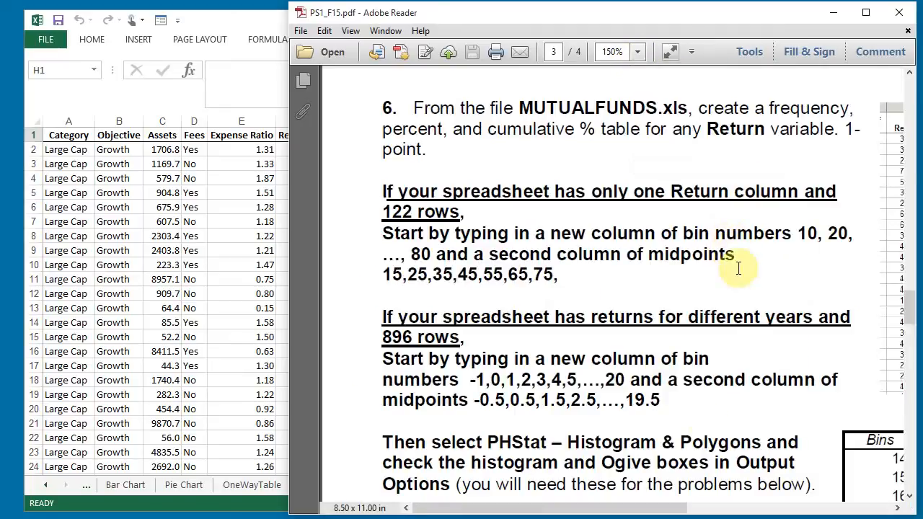
{"action": "left_click_drag", "start_coordinate": [618, 508], "coordinate": [770, 516]}
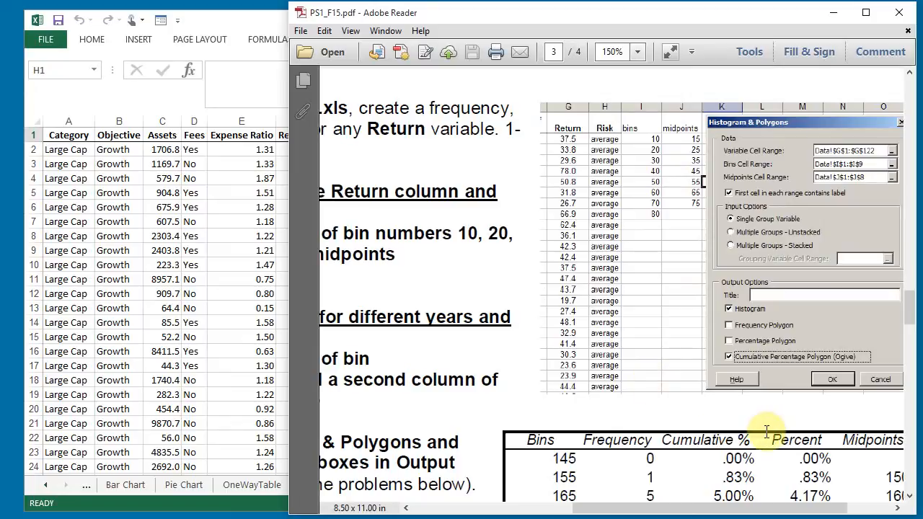
{"action": "left_click_drag", "start_coordinate": [750, 514], "coordinate": [602, 516]}
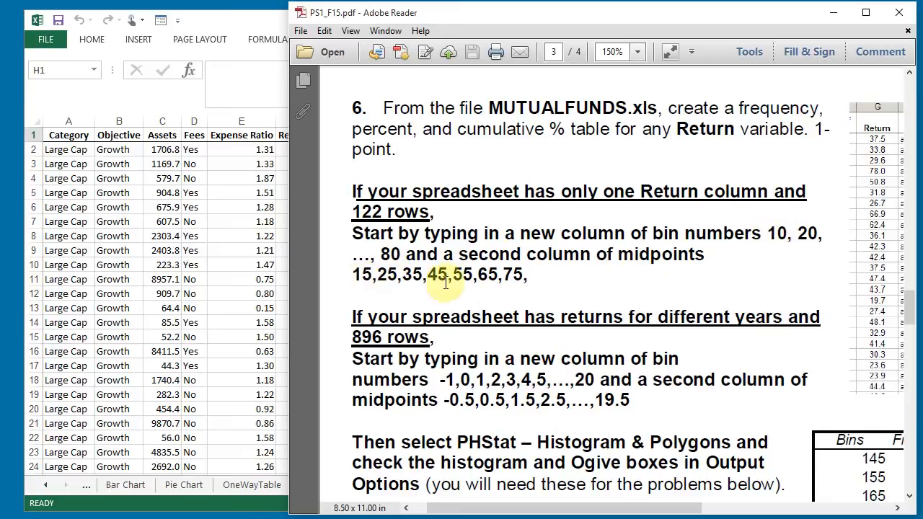
{"action": "left_click_drag", "start_coordinate": [596, 512], "coordinate": [688, 514]}
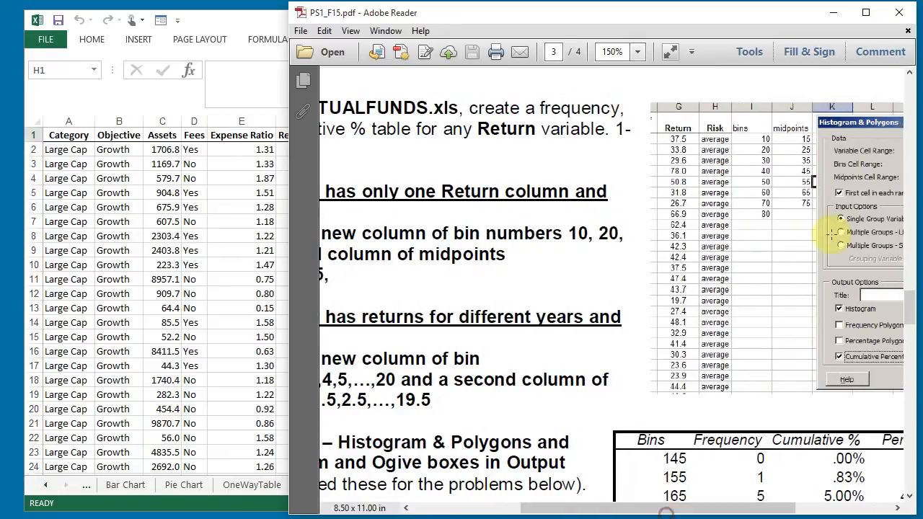
{"action": "left_click_drag", "start_coordinate": [770, 512], "coordinate": [653, 511]}
{"action": "scroll", "coordinate": [674, 417], "scroll_direction": "down", "scroll_amount": 2}
{"action": "scroll", "coordinate": [677, 416], "scroll_direction": "down", "scroll_amount": 4}
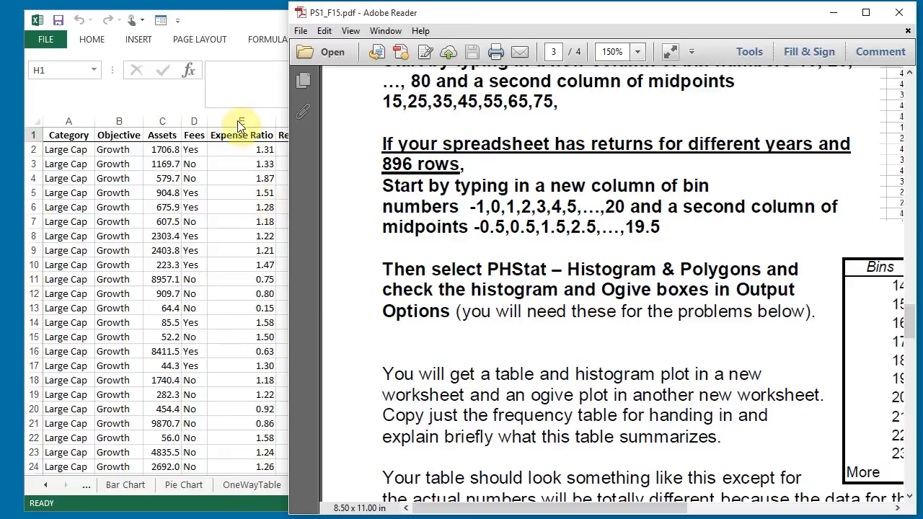
Switch to Mutual_Funds.xls and enter the headers bins in K1 and midpoints in L1 of the DATA sheet.
{"action": "left_click", "coordinate": [243, 22]}
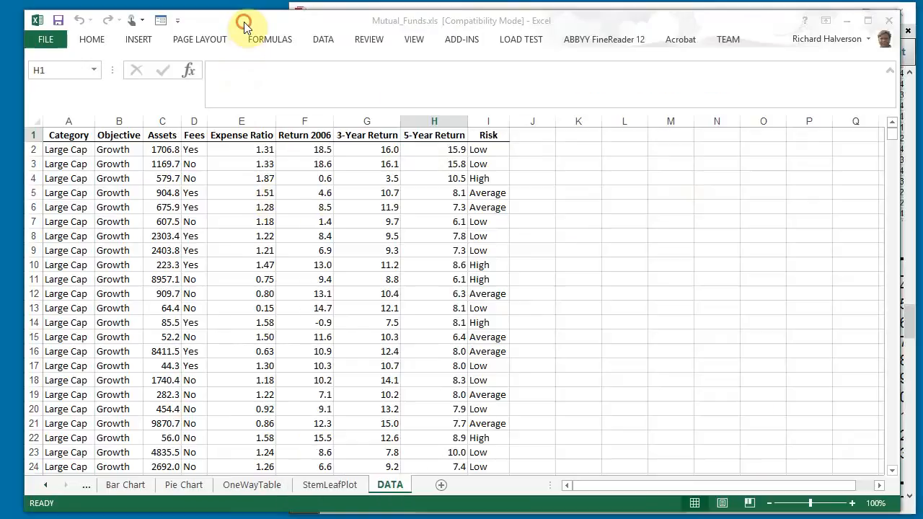
{"action": "left_click", "coordinate": [582, 135]}
{"action": "type", "text": "b"}
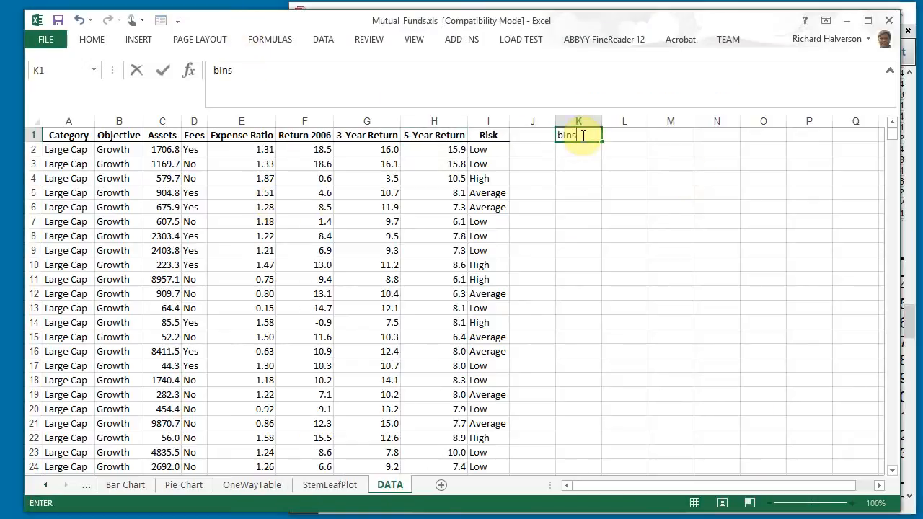
{"action": "type", "text": "ins"}
{"action": "key", "text": "Tab"}
{"action": "type", "text": "midpoint"}
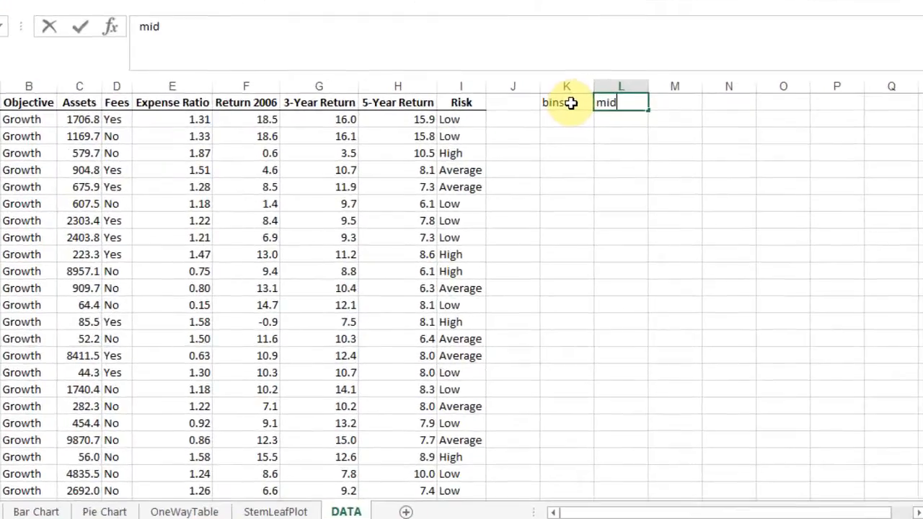
{"action": "type", "text": "s"}
{"action": "key", "text": "Return"}
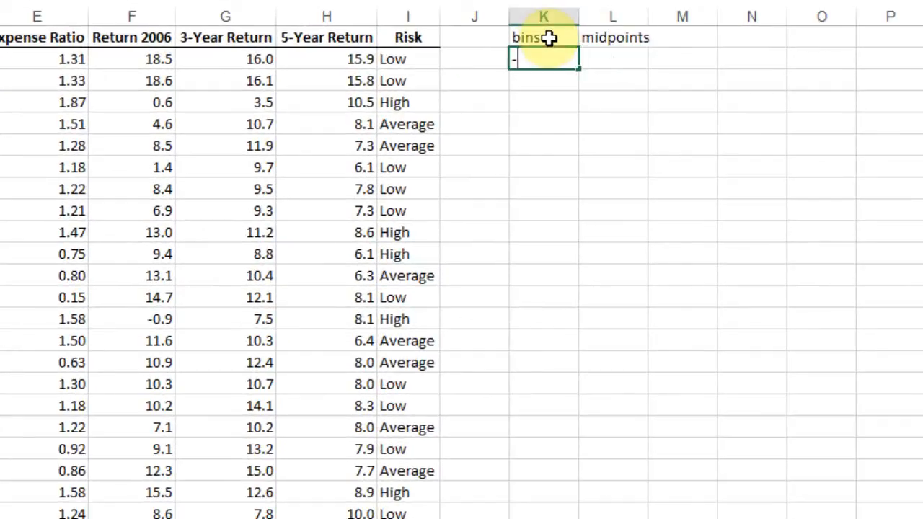
Enter the bin numbers -1, 0 and 1 from K2 down and extend the series to 20.
{"action": "key", "text": "Return"}
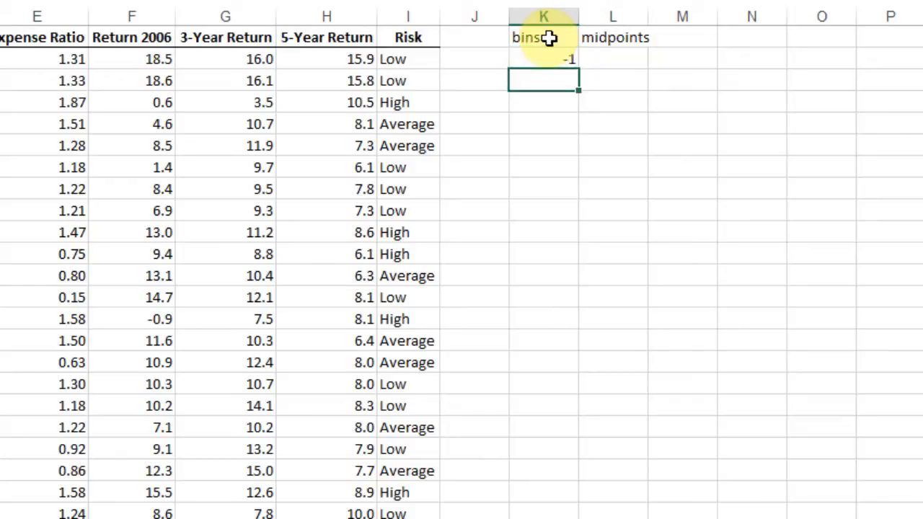
{"action": "key", "text": "Return"}
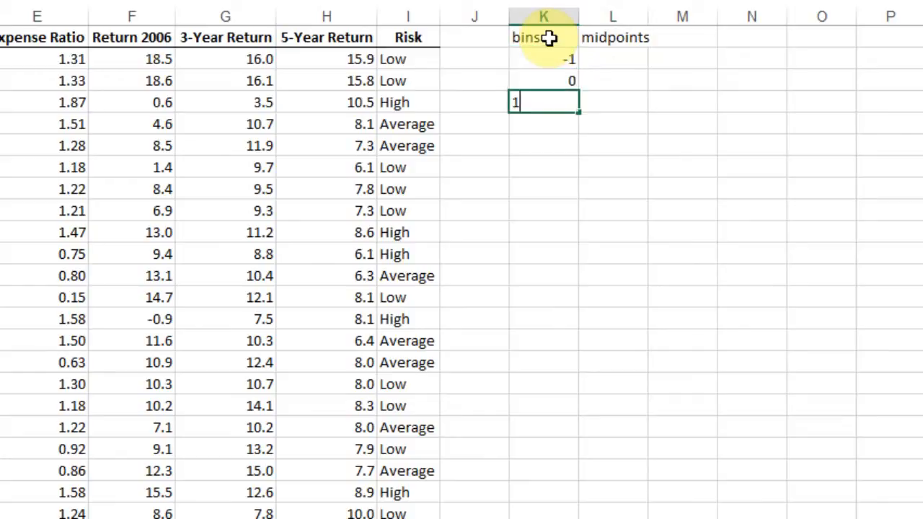
{"action": "type", "text": "1"}
{"action": "key", "text": "Return"}
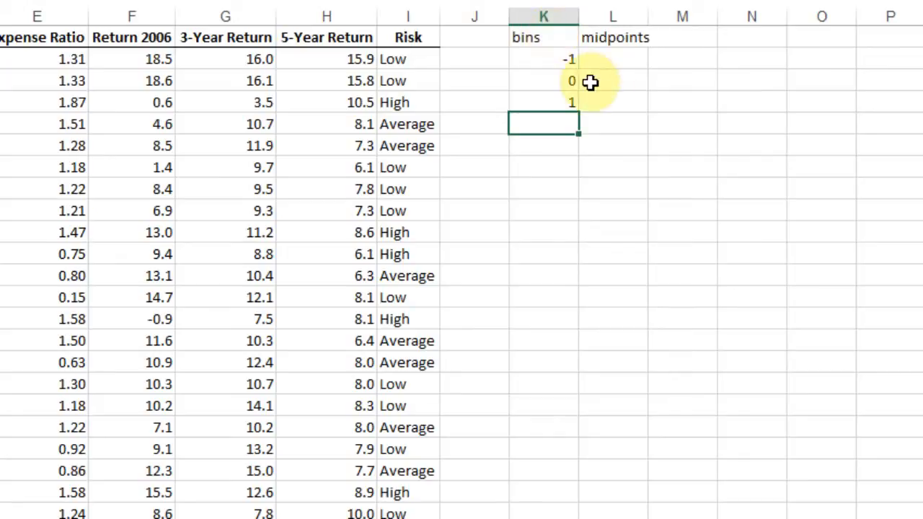
{"action": "left_click", "coordinate": [557, 78]}
{"action": "left_click_drag", "start_coordinate": [557, 78], "coordinate": [558, 98]}
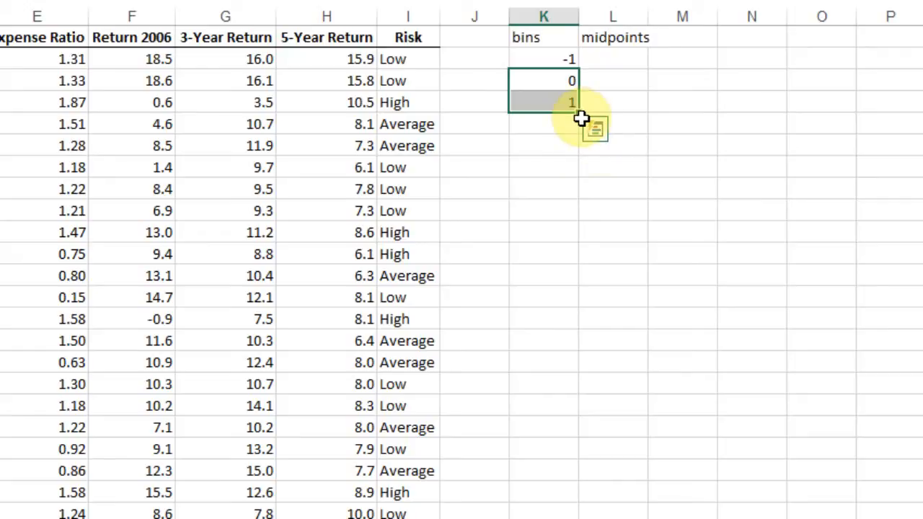
{"action": "left_click_drag", "start_coordinate": [578, 116], "coordinate": [563, 512]}
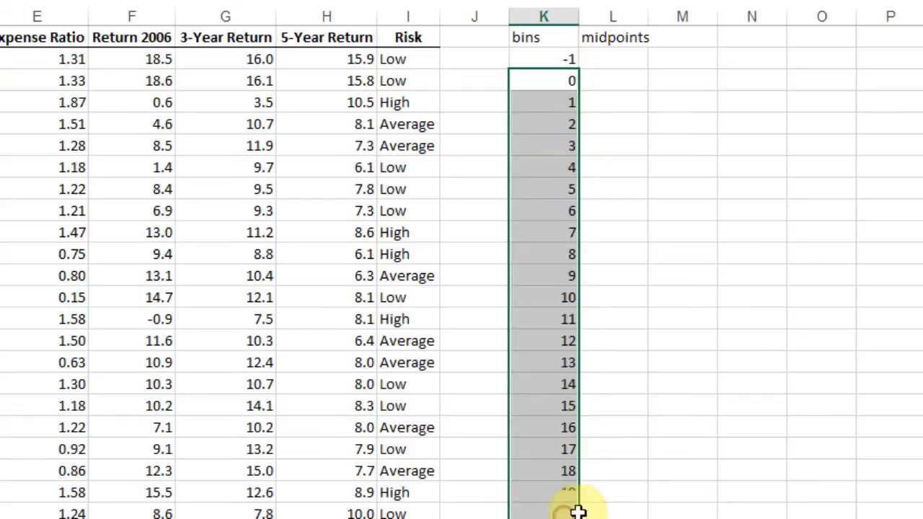
Enter the formula =K2+0.5 in L2 under midpoints and fill it down to L22.
{"action": "left_click", "coordinate": [599, 60]}
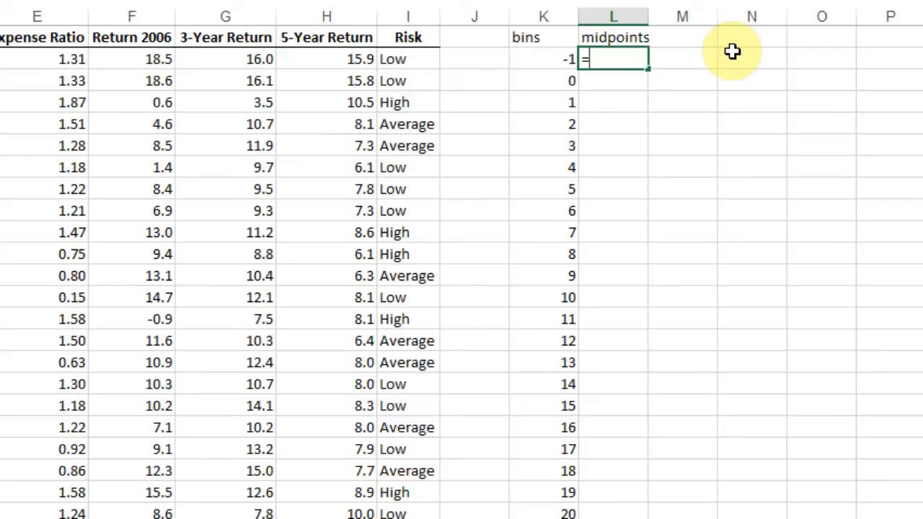
{"action": "left_click", "coordinate": [550, 57]}
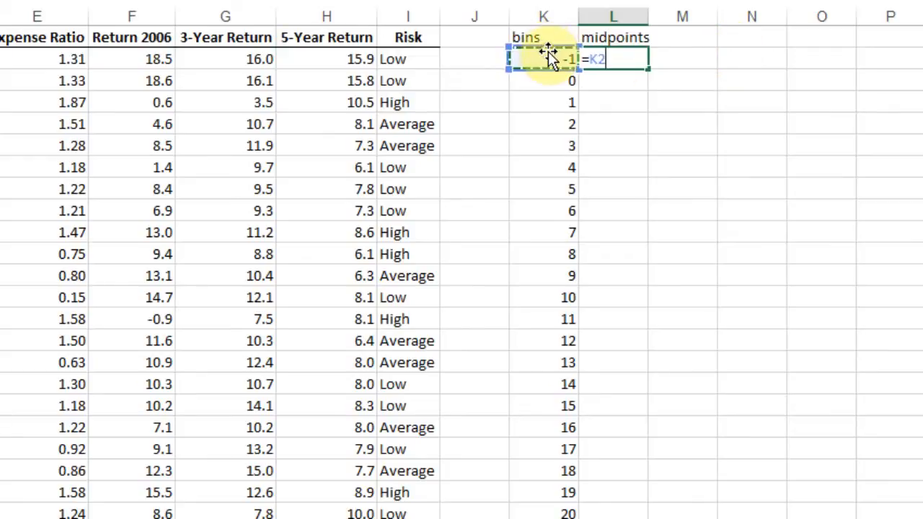
{"action": "type", "text": "+0.5"}
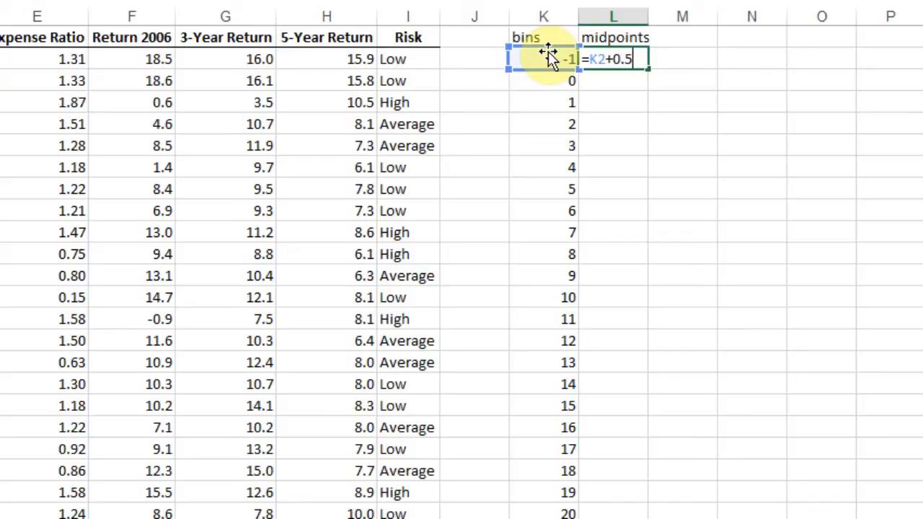
{"action": "key", "text": "Return"}
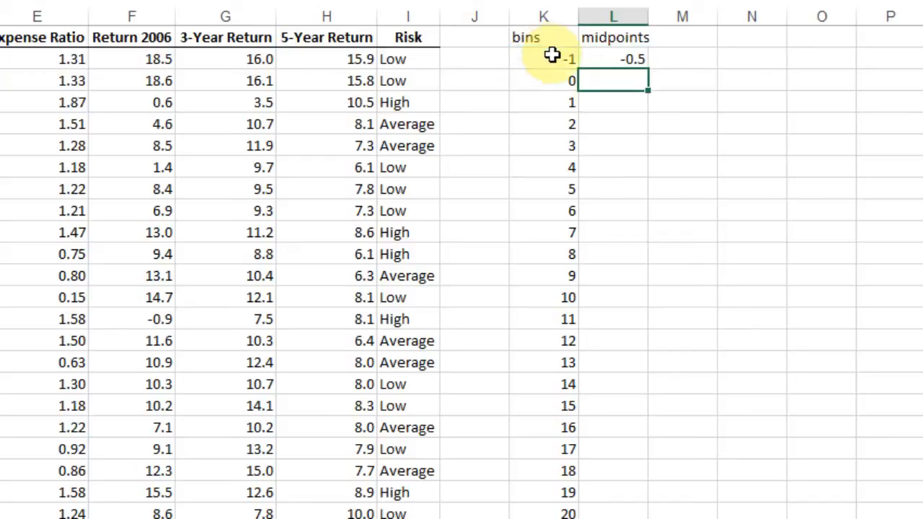
{"action": "left_click", "coordinate": [615, 59]}
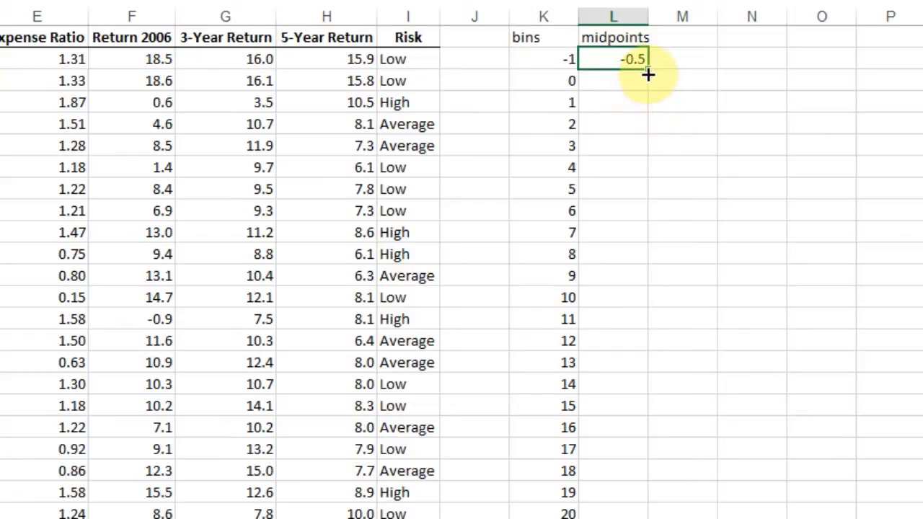
{"action": "left_click_drag", "start_coordinate": [648, 68], "coordinate": [649, 497]}
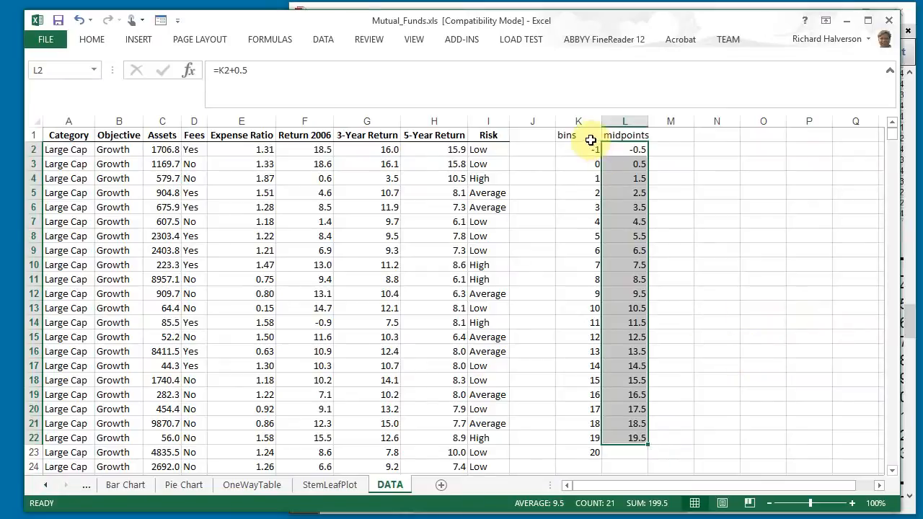
Open PHStat's Histogram & Polygons and set the variable range to h1:h869, bins to DATA!$K$1:$K$23 and midpoints to DATA!$L$1:$L$22.
{"action": "left_click", "coordinate": [591, 140]}
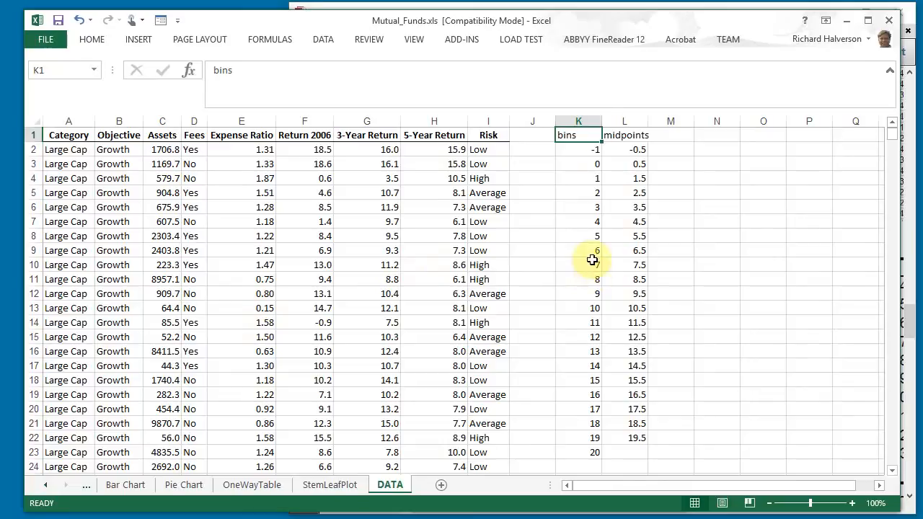
{"action": "left_click", "coordinate": [467, 45]}
{"action": "left_click", "coordinate": [76, 61]}
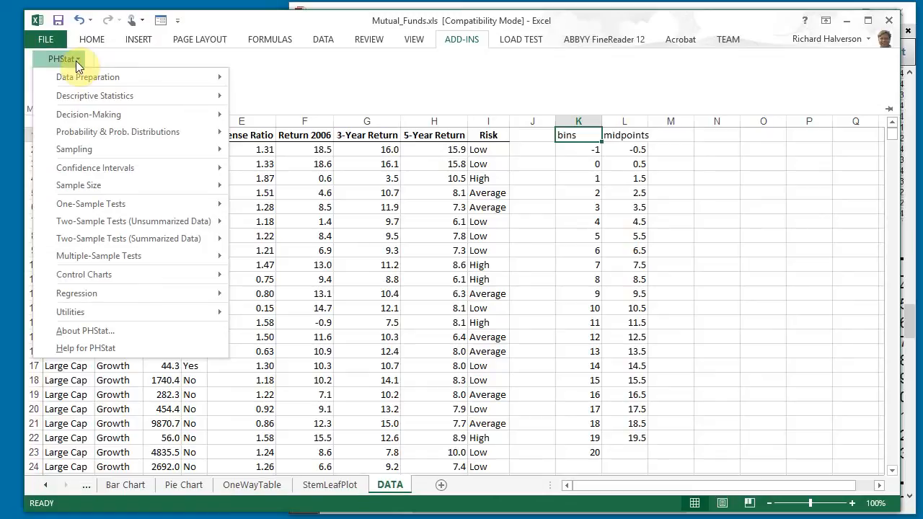
{"action": "mouse_move", "coordinate": [88, 99]}
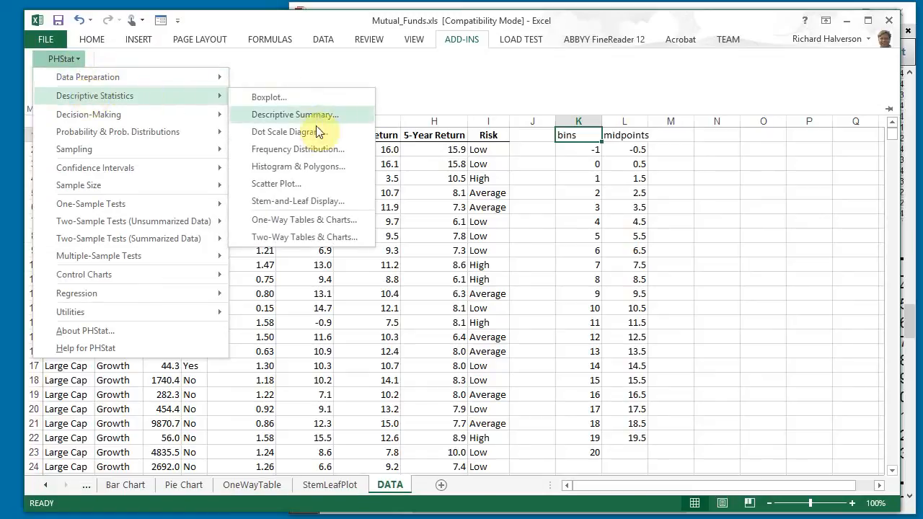
{"action": "left_click", "coordinate": [315, 167]}
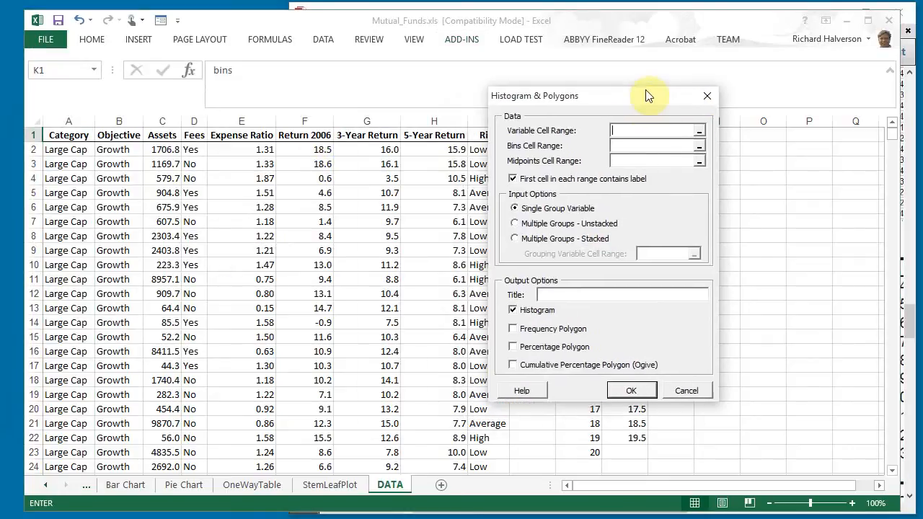
{"action": "left_click_drag", "start_coordinate": [647, 96], "coordinate": [803, 72]}
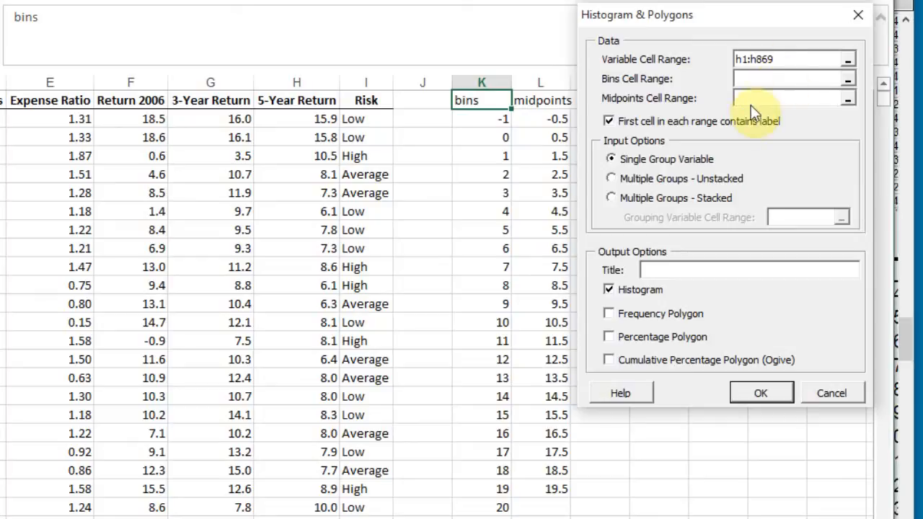
{"action": "left_click_drag", "start_coordinate": [481, 101], "coordinate": [498, 505]}
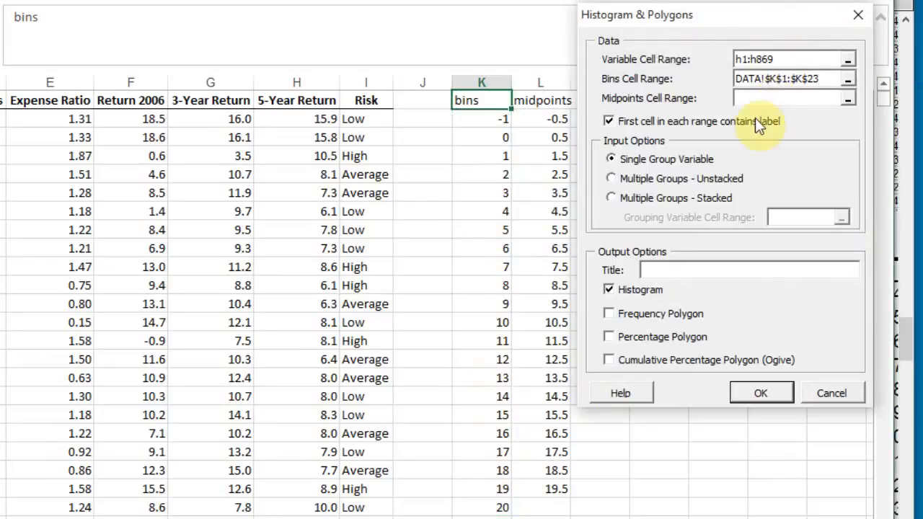
{"action": "left_click_drag", "start_coordinate": [533, 101], "coordinate": [553, 427]}
{"action": "left_click_drag", "start_coordinate": [556, 475], "coordinate": [556, 488]}
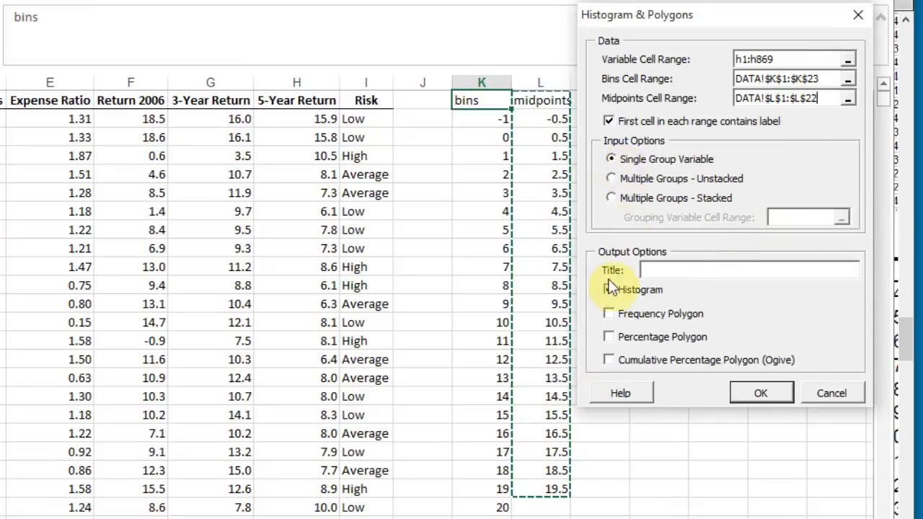
Title the output Frequency and Cumulative, include the cumulative percentage polygon (ogive) with the histogram, and generate the results.
{"action": "left_click", "coordinate": [675, 270]}
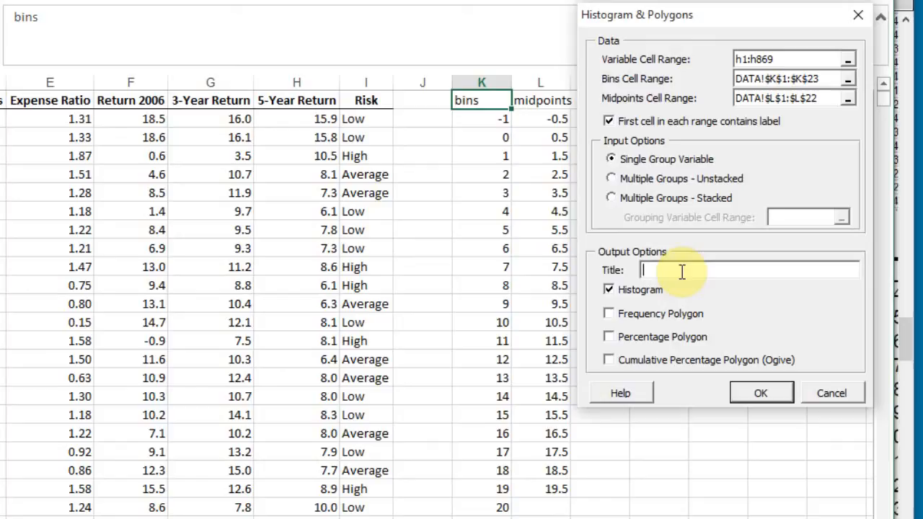
{"action": "type", "text": "Frequency and Cumulative"}
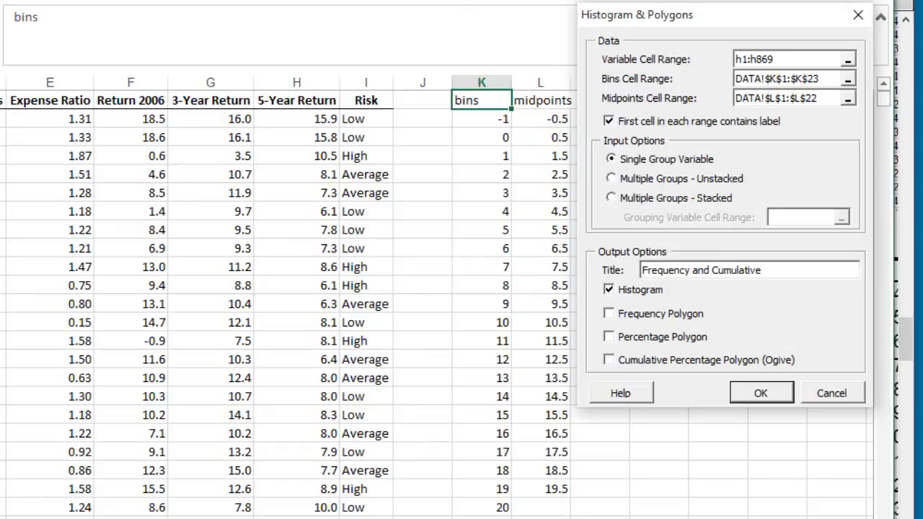
{"action": "left_click", "coordinate": [783, 271]}
{"action": "left_click", "coordinate": [609, 362]}
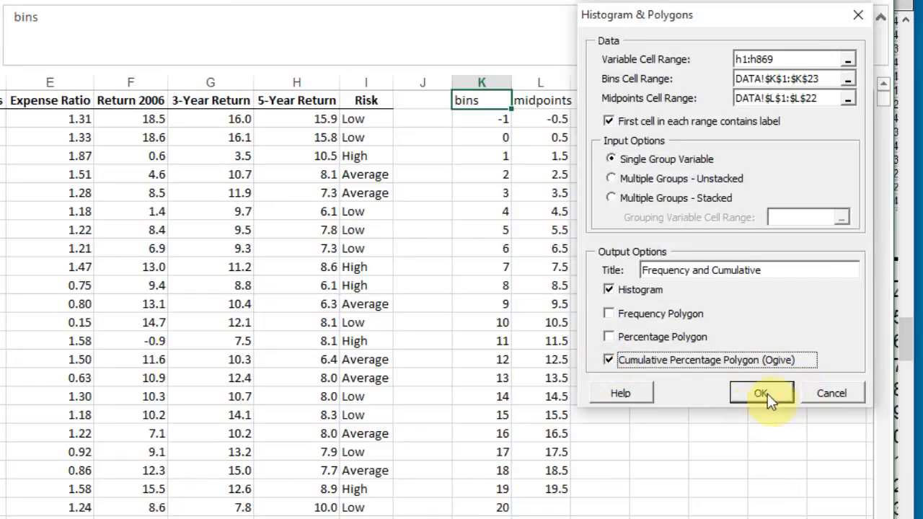
{"action": "left_click", "coordinate": [766, 395]}
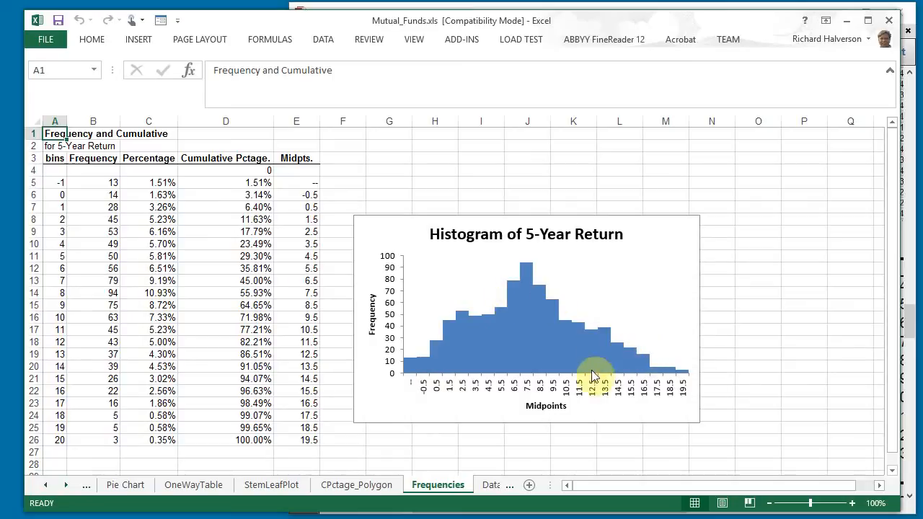
Examine the CPctage_Polygon chart and Frequencies sheet alongside the table instructions and question 7 in PS1_F15.pdf at 75% zoom.
{"action": "left_click", "coordinate": [362, 487]}
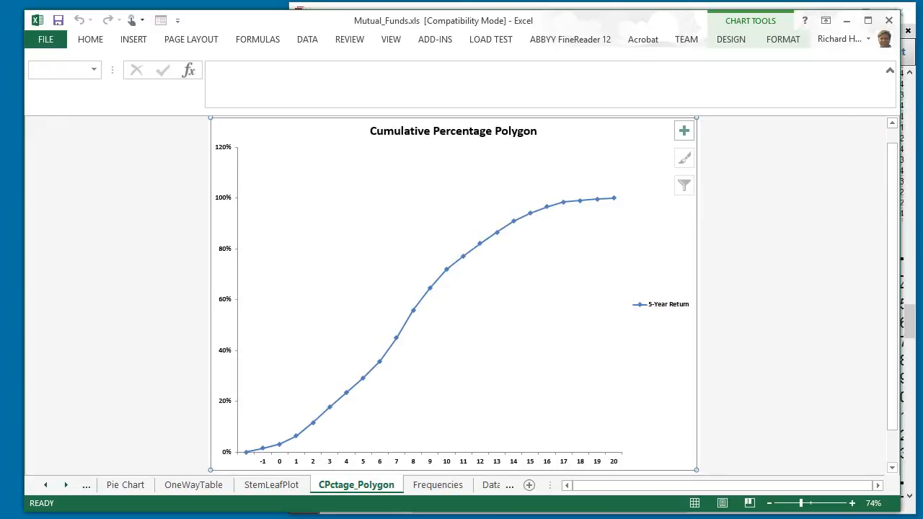
{"action": "key", "text": "alt+Tab"}
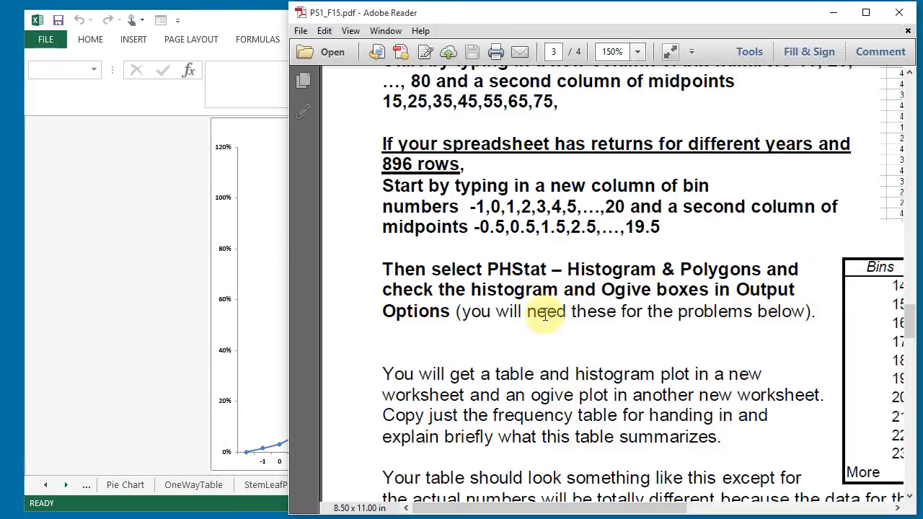
{"action": "scroll", "coordinate": [505, 432], "scroll_direction": "down", "scroll_amount": 2}
{"action": "scroll", "coordinate": [570, 325], "scroll_direction": "down", "scroll_amount": 2}
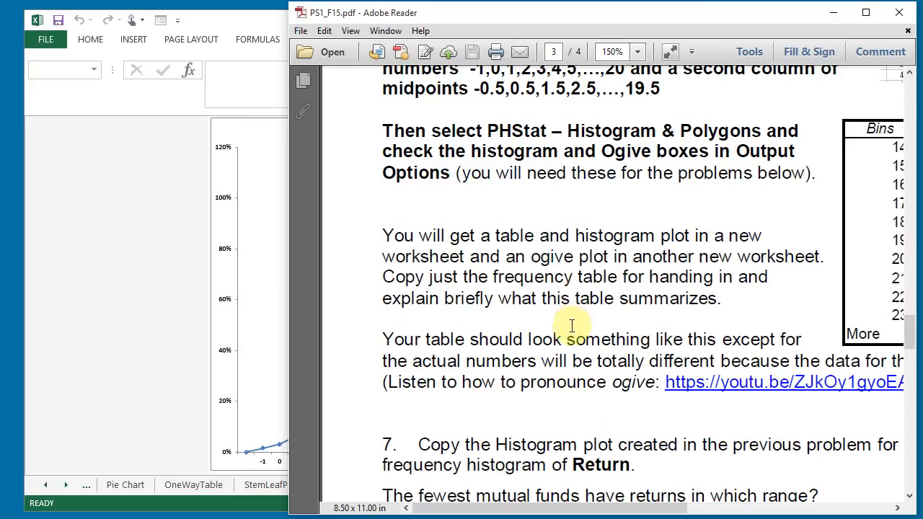
{"action": "scroll", "coordinate": [717, 321], "scroll_direction": "down", "scroll_amount": 1}
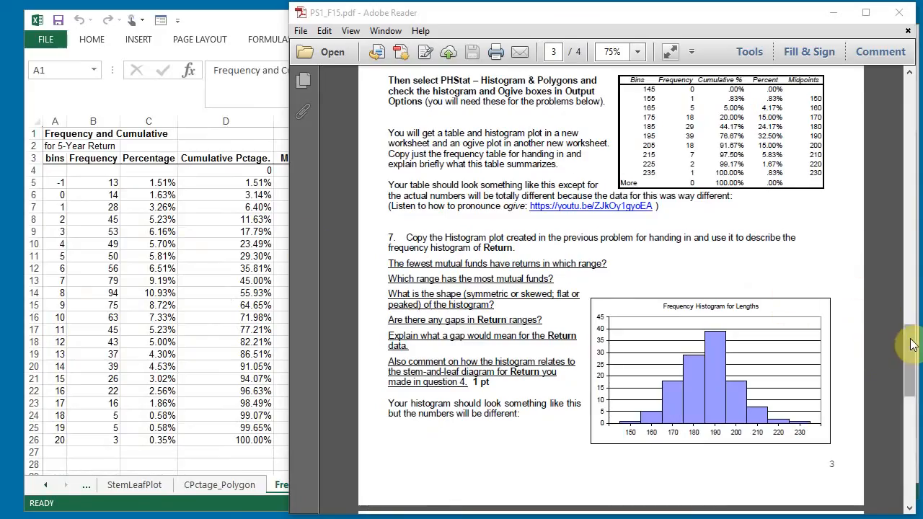
{"action": "scroll", "coordinate": [803, 383], "scroll_direction": "down", "scroll_amount": 1}
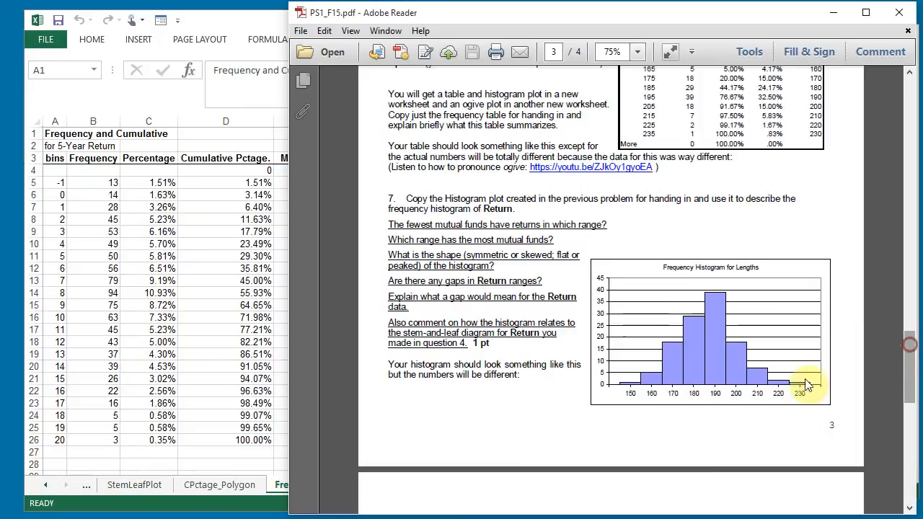
{"action": "left_click", "coordinate": [282, 488]}
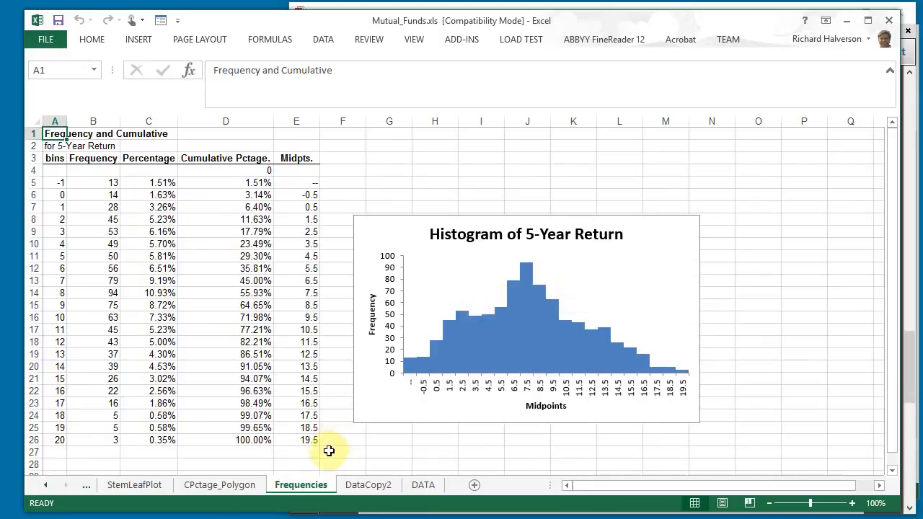
Review questions 8 and 9 in PS1_F15.pdf, checking the cumulative percentage polygon against the question 8 example.
{"action": "left_click", "coordinate": [720, 517]}
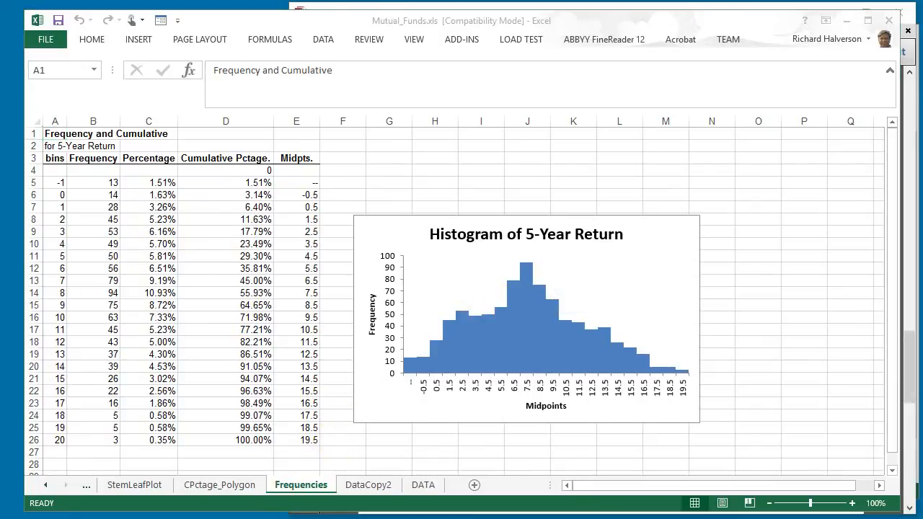
{"action": "scroll", "coordinate": [562, 304], "scroll_direction": "up", "scroll_amount": 6}
{"action": "scroll", "coordinate": [563, 303], "scroll_direction": "down", "scroll_amount": 10}
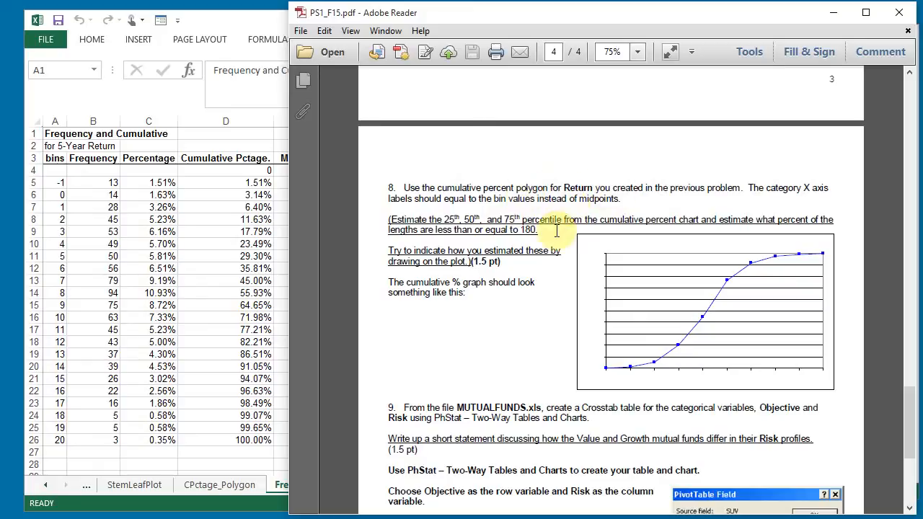
{"action": "left_click", "coordinate": [249, 484]}
{"action": "left_click", "coordinate": [233, 485]}
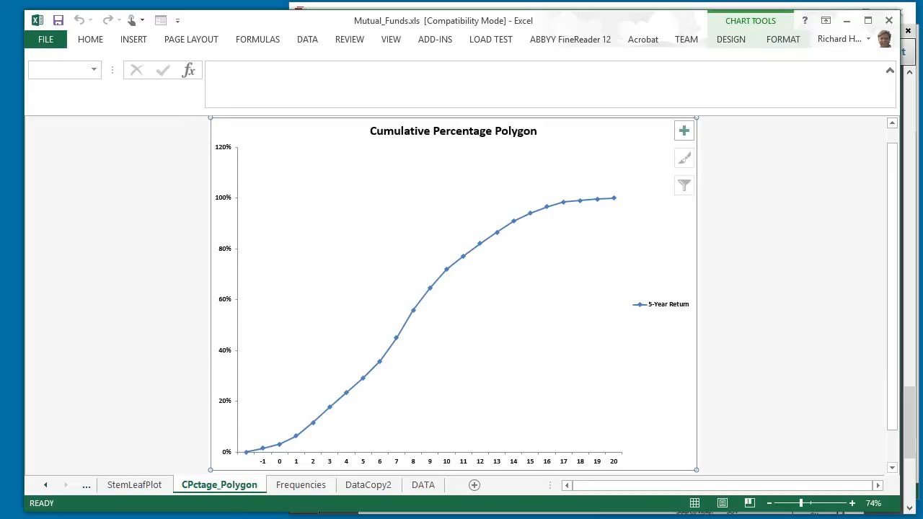
{"action": "key", "text": "alt+Tab"}
{"action": "scroll", "coordinate": [587, 317], "scroll_direction": "down", "scroll_amount": 6}
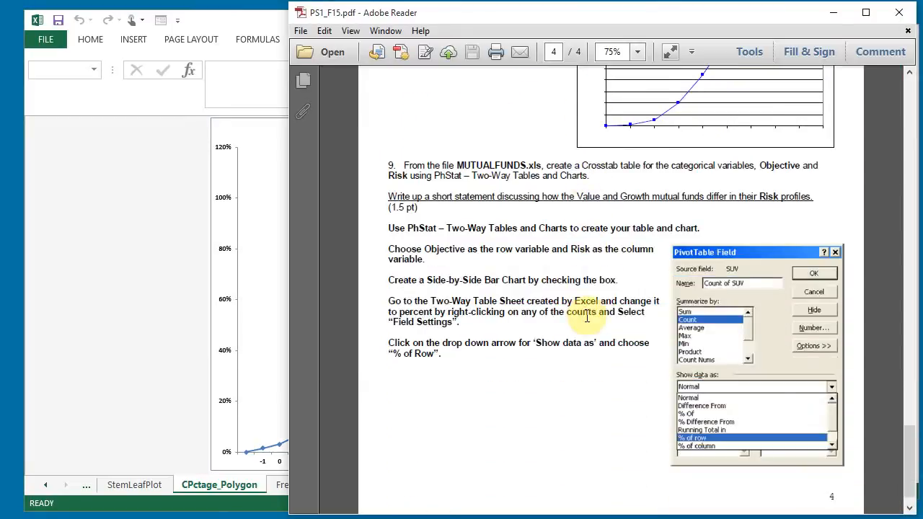
{"action": "scroll", "coordinate": [587, 317], "scroll_direction": "down", "scroll_amount": 1}
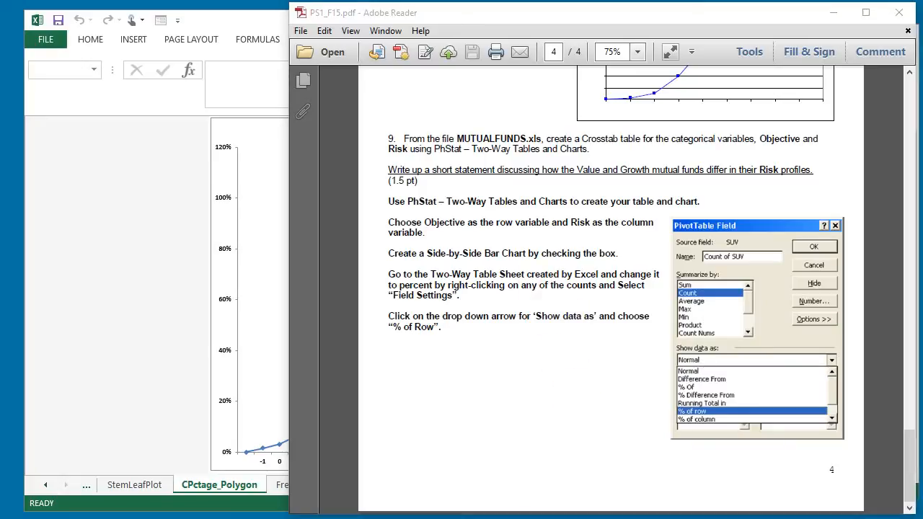
Minimize PS1_F15_Hotel_room_complaints.xlsx and switch to the DATA sheet of Mutual_Funds.xls.
{"action": "key", "text": "alt+Tab"}
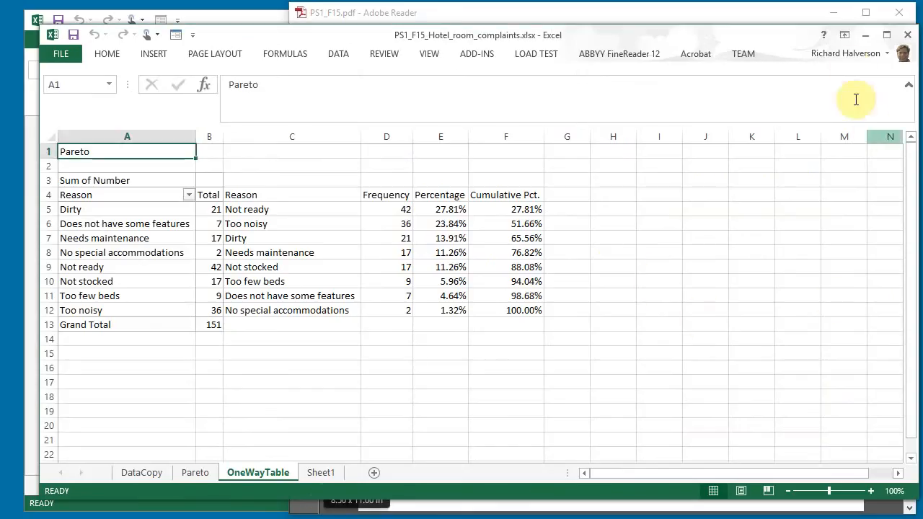
{"action": "left_click", "coordinate": [865, 35]}
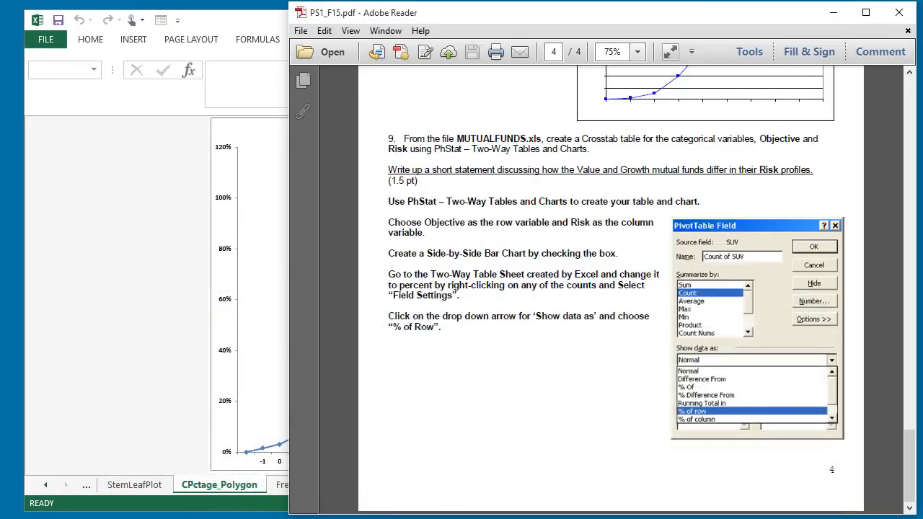
{"action": "key", "text": "alt+Tab"}
{"action": "left_click", "coordinate": [429, 486]}
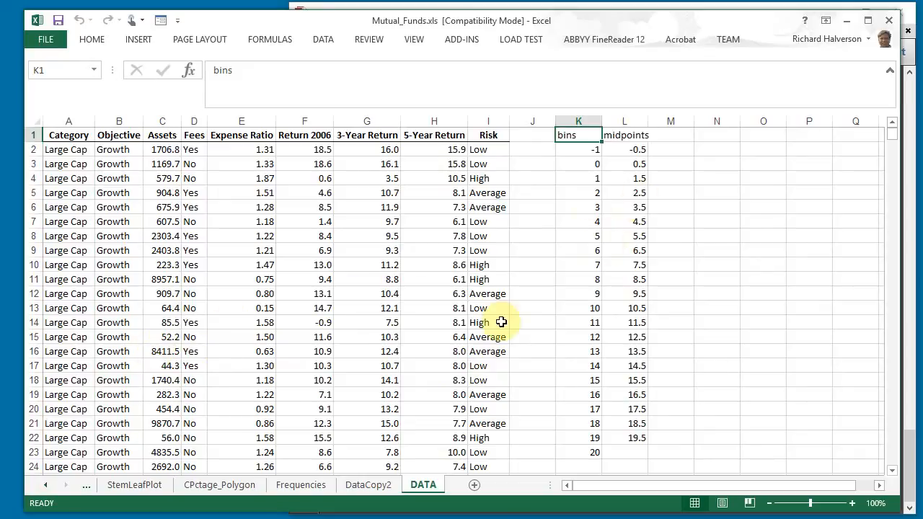
Start PHStat's Two-Way Tables & Charts procedure and check question 9 in PS1_F15.pdf for the row and column variables.
{"action": "left_click", "coordinate": [462, 40]}
{"action": "left_click", "coordinate": [62, 59]}
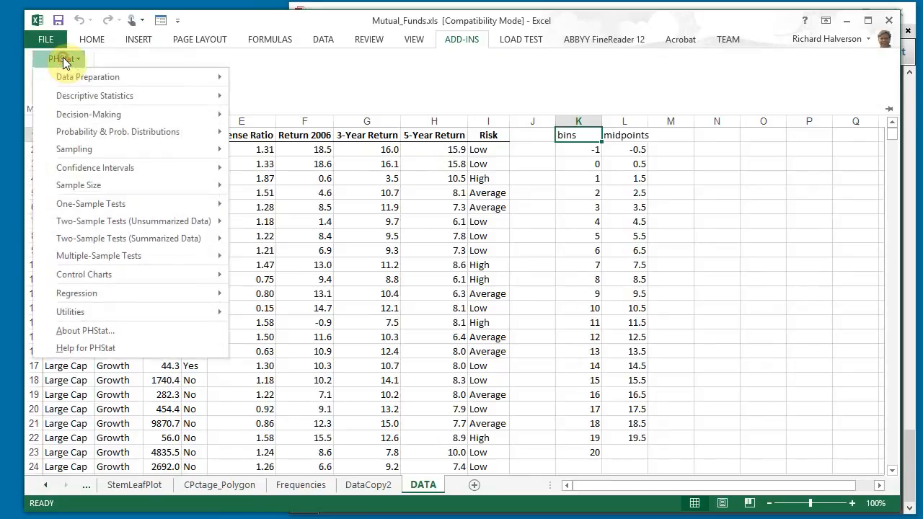
{"action": "mouse_move", "coordinate": [81, 103]}
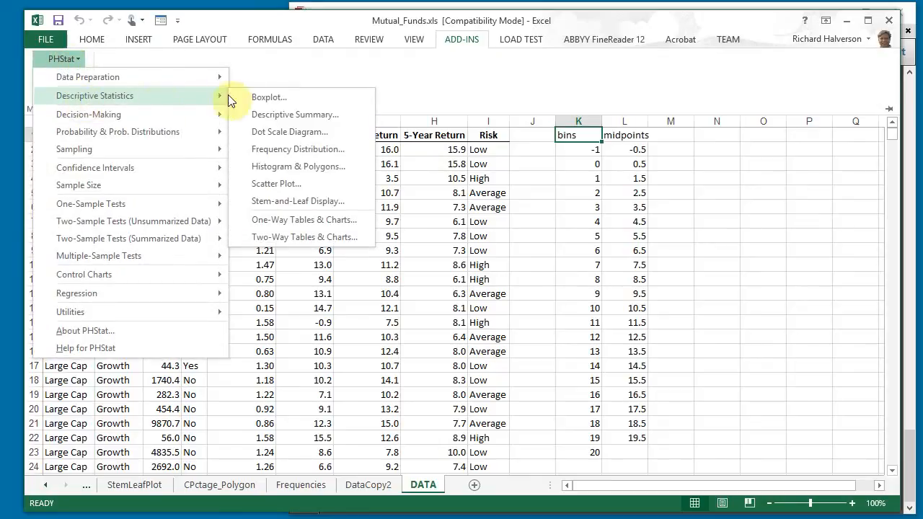
{"action": "left_click", "coordinate": [308, 238]}
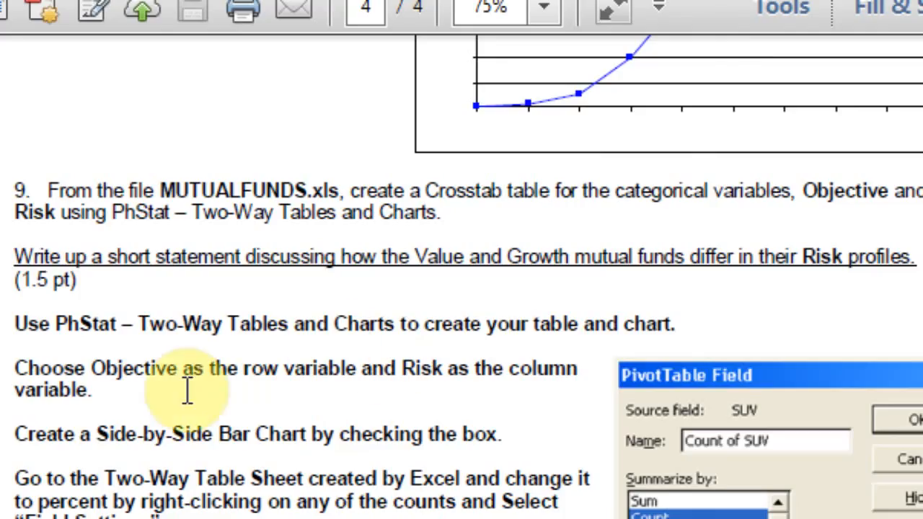
{"action": "double_click", "coordinate": [137, 369]}
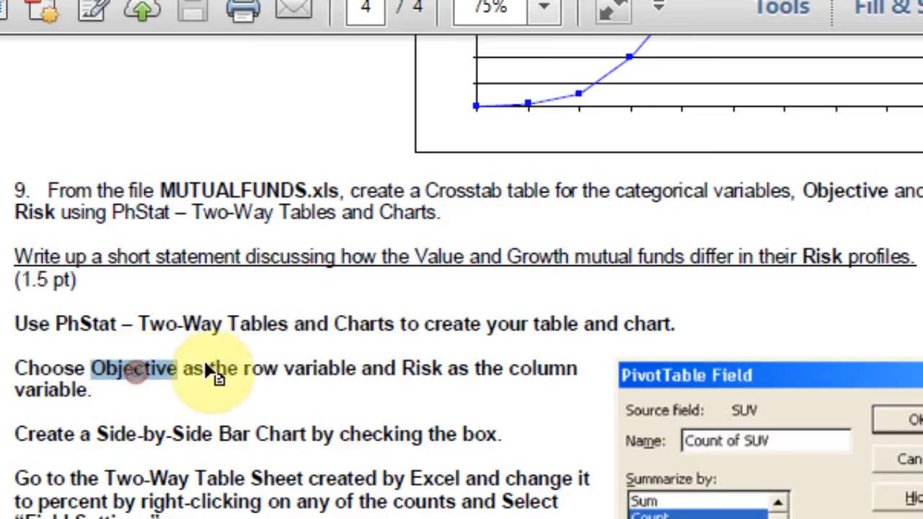
{"action": "left_click", "coordinate": [269, 369]}
{"action": "double_click", "coordinate": [421, 368]}
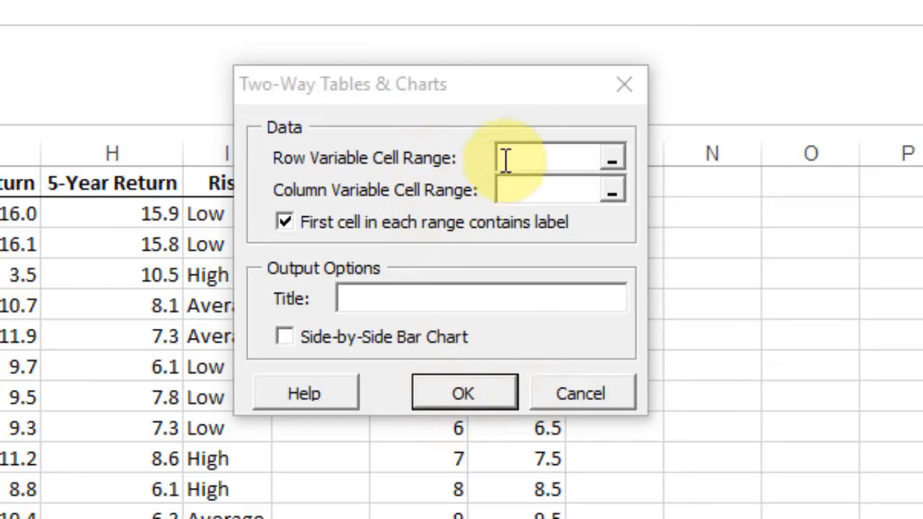
Set the row variable cell range to b1:b869 for Objective and the column variable cell range to i1:i869 for Risk.
{"action": "left_click", "coordinate": [533, 153]}
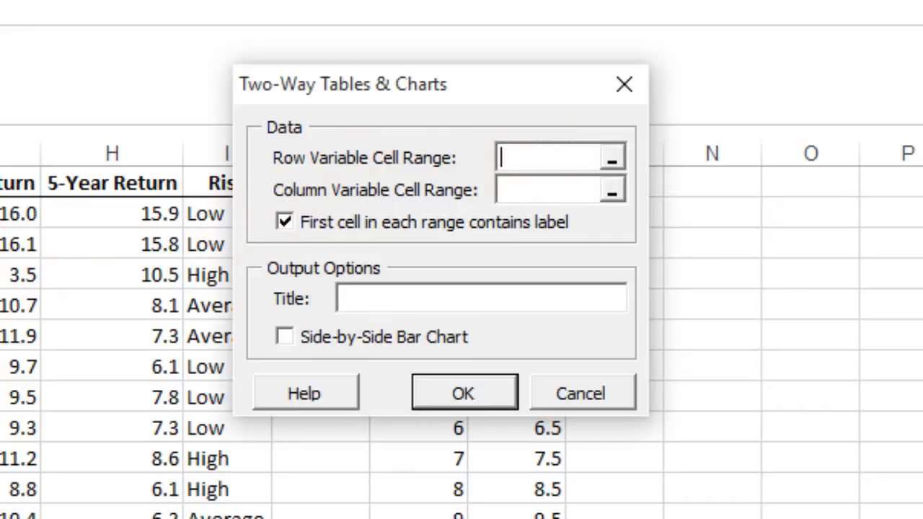
{"action": "left_click", "coordinate": [550, 155]}
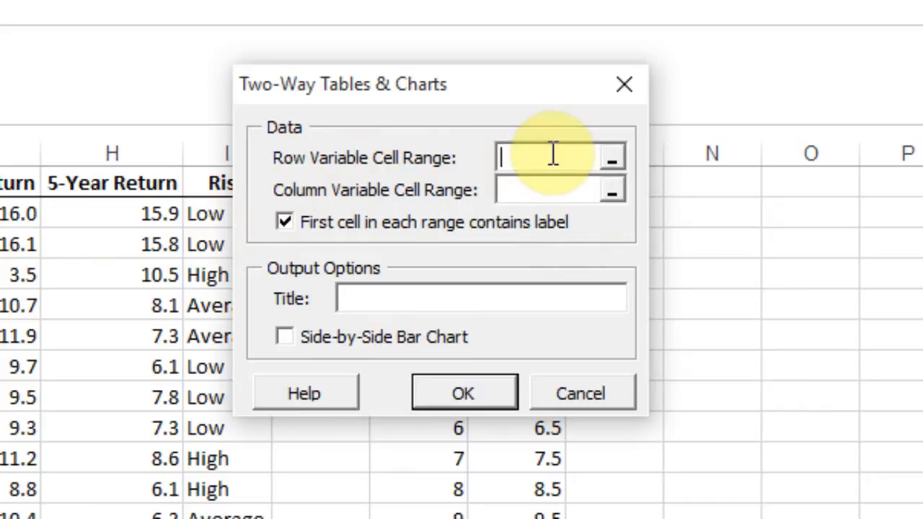
{"action": "type", "text": "b"}
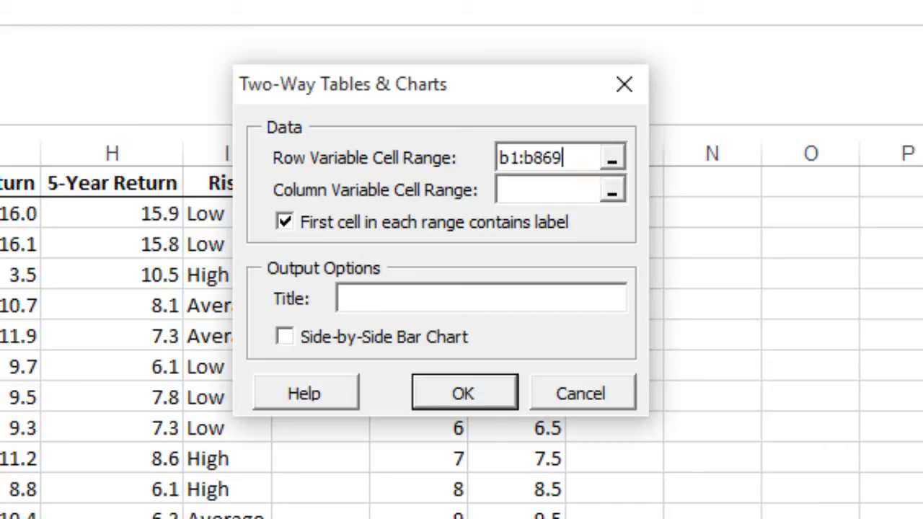
{"action": "type", "text": "1:b869"}
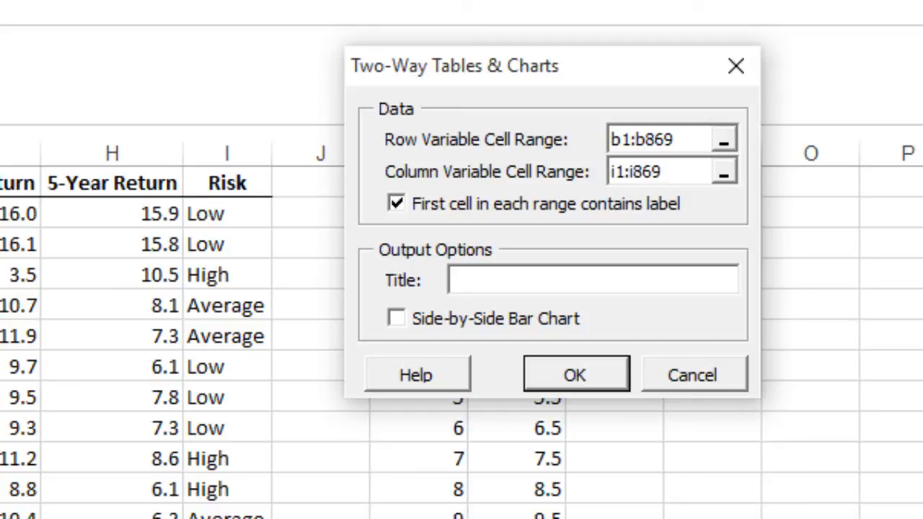
Title the two-way output Risk, include the side-by-side bar chart, and generate the results.
{"action": "left_click", "coordinate": [497, 282]}
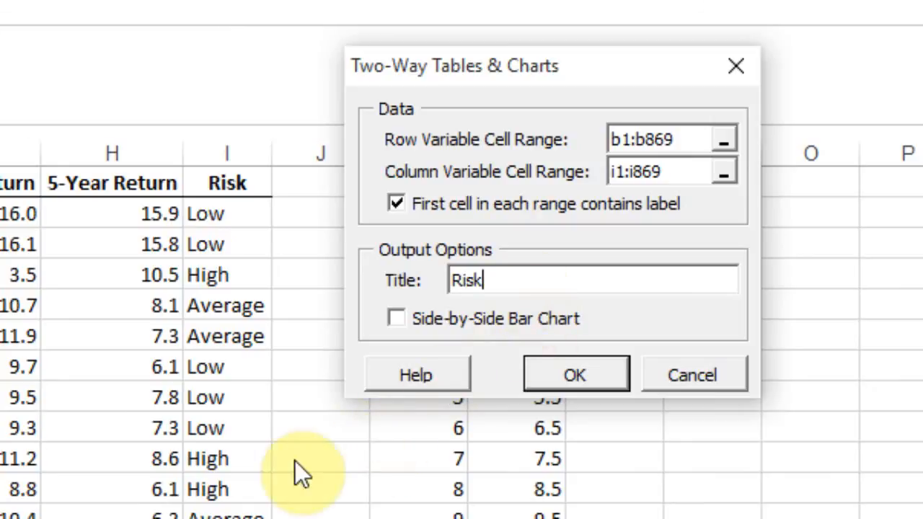
{"action": "left_click", "coordinate": [396, 318]}
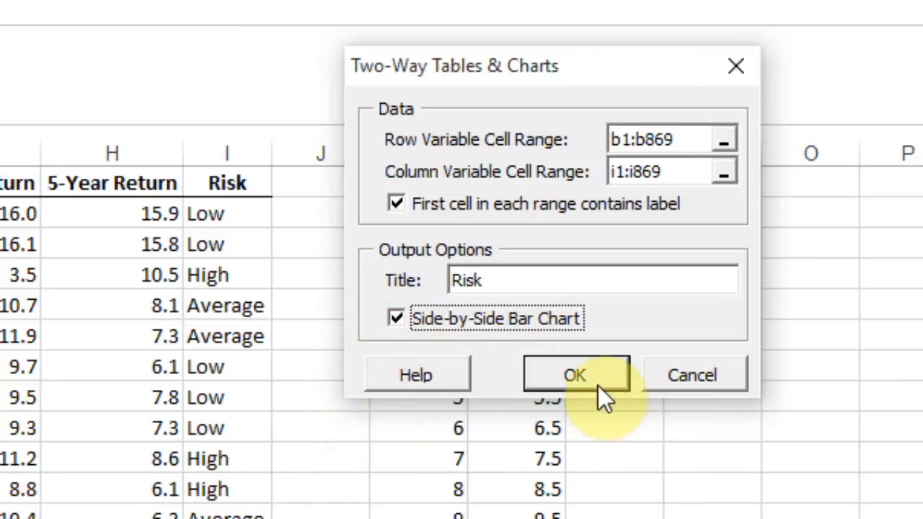
{"action": "left_click", "coordinate": [601, 367]}
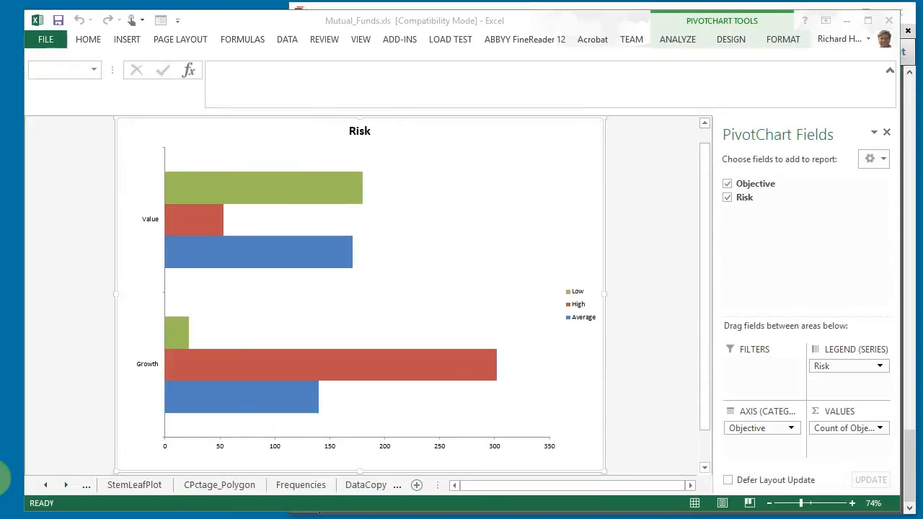
Examine the SideBySide chart and TwoWayTable sheet, checking the question 9 instructions in PS1_F15.pdf for converting counts to percentages.
{"action": "left_click", "coordinate": [67, 484]}
{"action": "left_click", "coordinate": [67, 485]}
{"action": "left_click", "coordinate": [66, 485]}
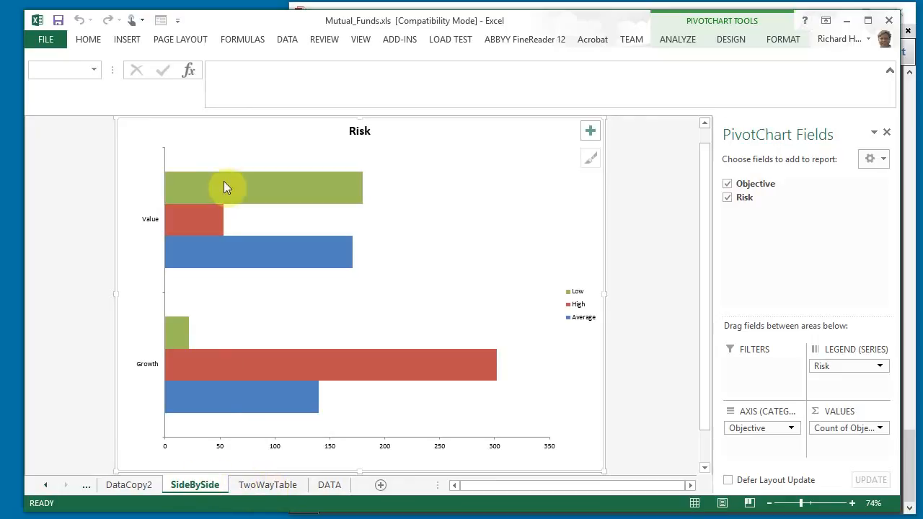
{"action": "left_click", "coordinate": [281, 488]}
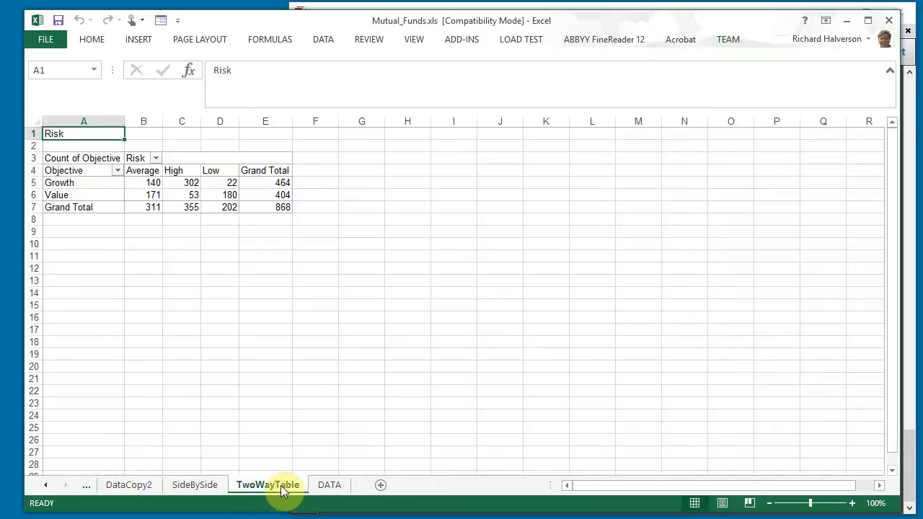
{"action": "key", "text": "alt+Tab"}
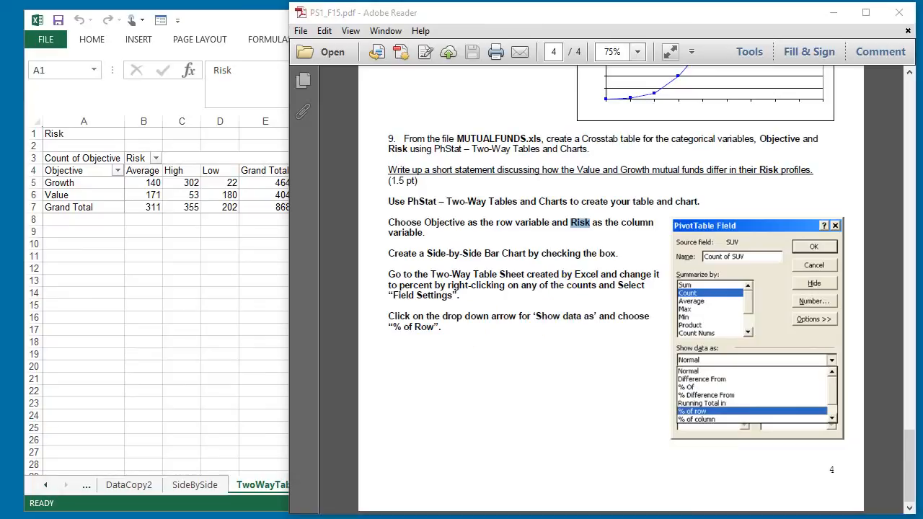
{"action": "left_click", "coordinate": [272, 24]}
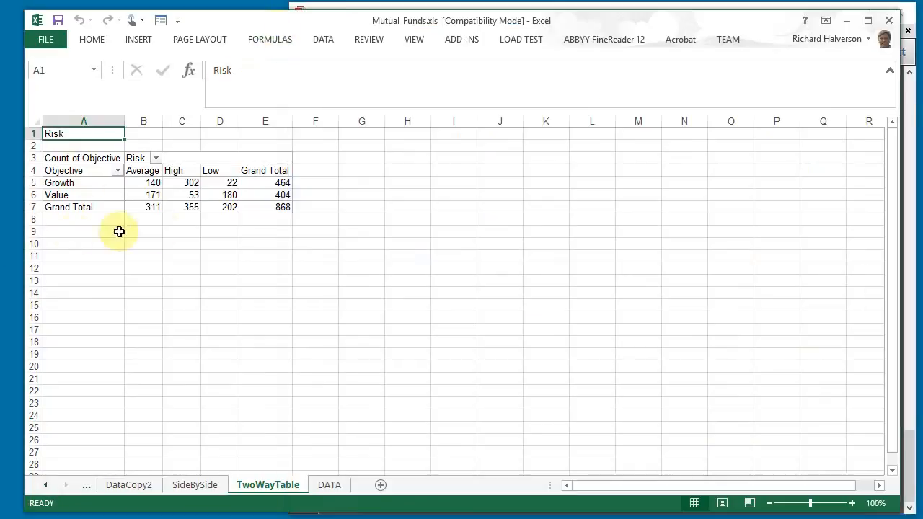
Show the Count of Objective values in the two-way pivot table as % of Row Total.
{"action": "mouse_move", "coordinate": [150, 183]}
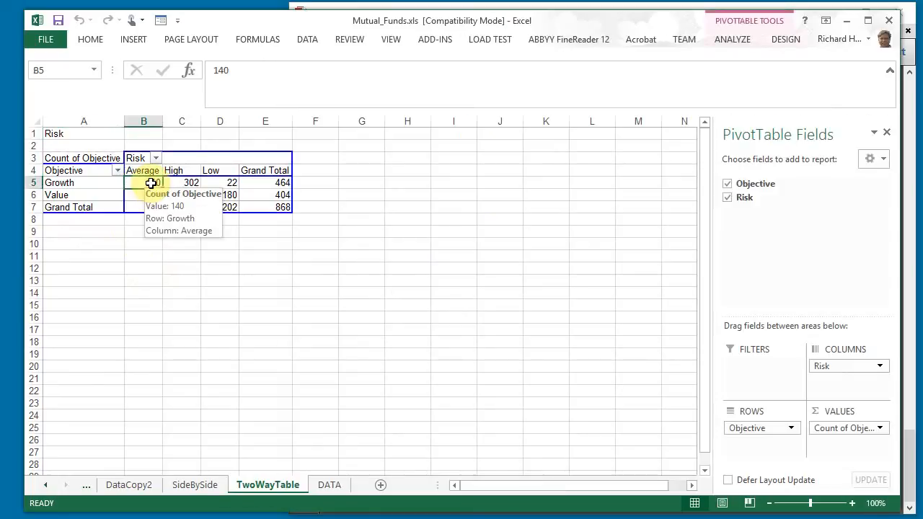
{"action": "right_click", "coordinate": [151, 184]}
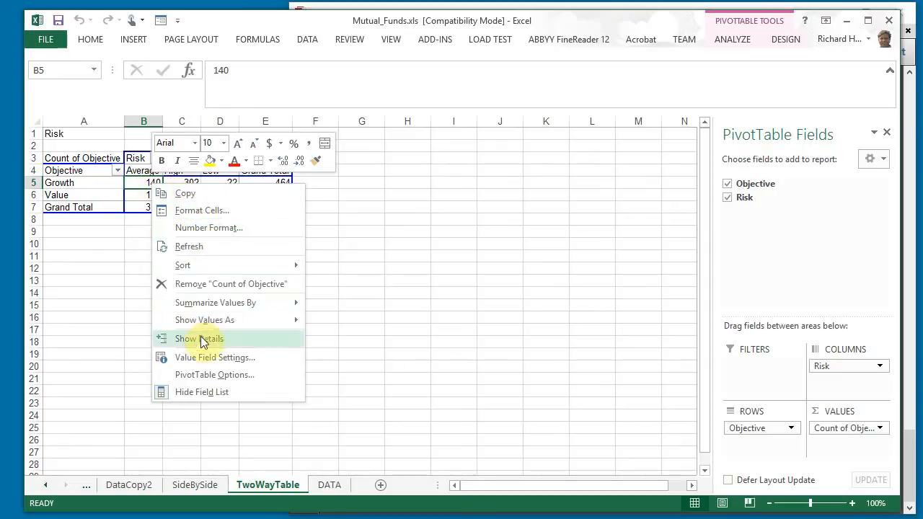
{"action": "left_click", "coordinate": [199, 358]}
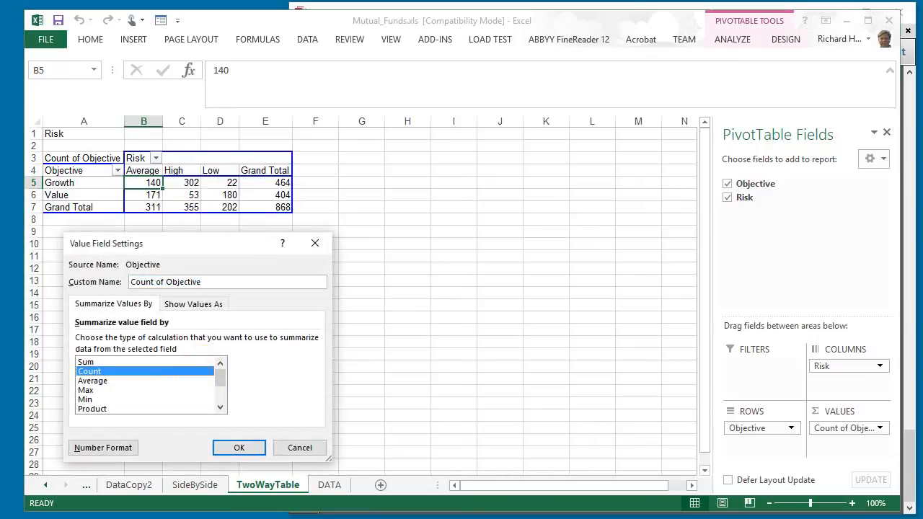
{"action": "left_click", "coordinate": [215, 304]}
{"action": "left_click", "coordinate": [220, 341]}
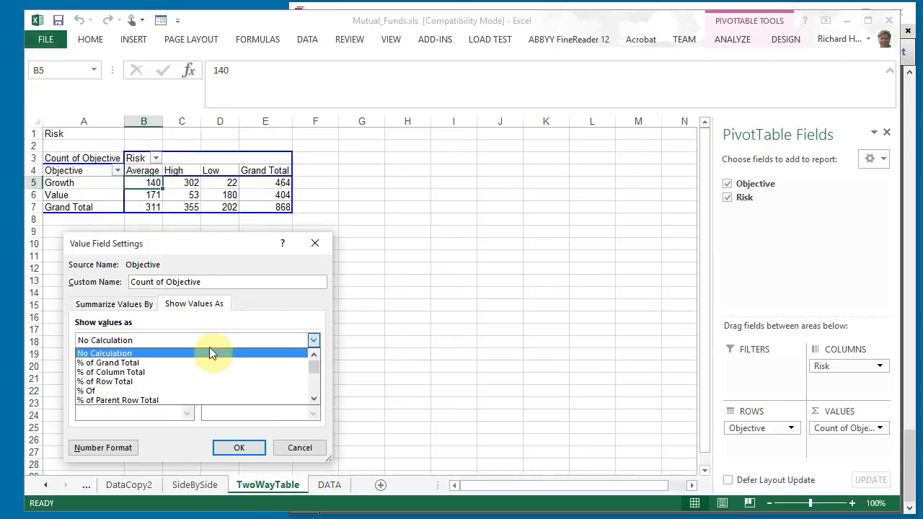
{"action": "left_click", "coordinate": [158, 380]}
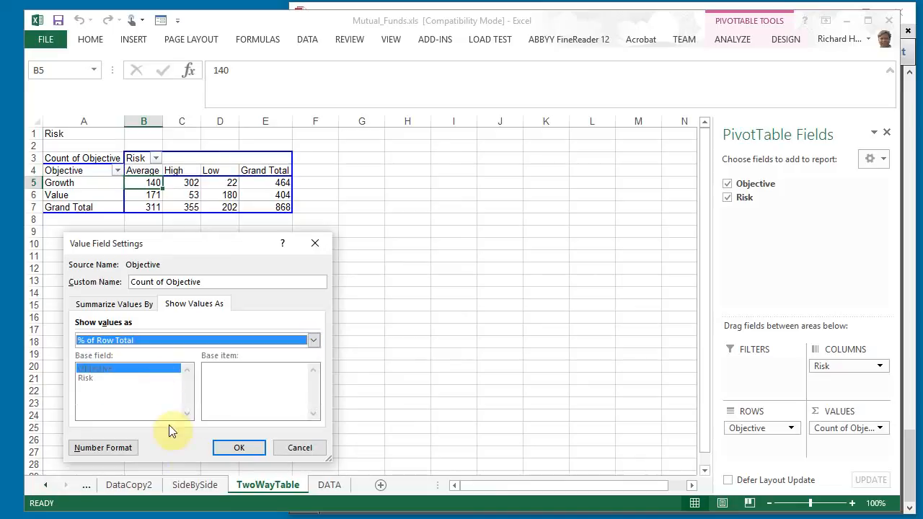
{"action": "left_click", "coordinate": [240, 448]}
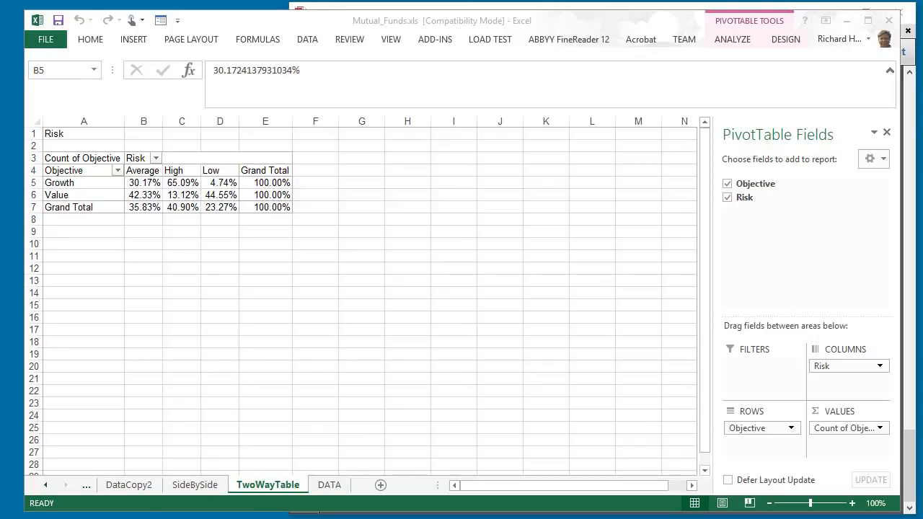
Review question 9's written statement requirement on Value and Growth risk profiles in PS1_F15.pdf and return to the TwoWayTable sheet.
{"action": "key", "text": "alt+Tab"}
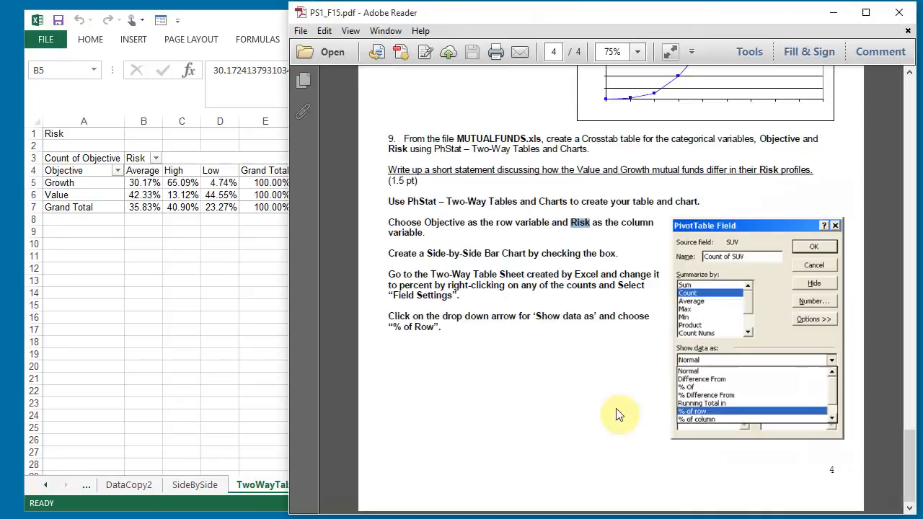
{"action": "left_click_drag", "start_coordinate": [406, 171], "coordinate": [707, 172]}
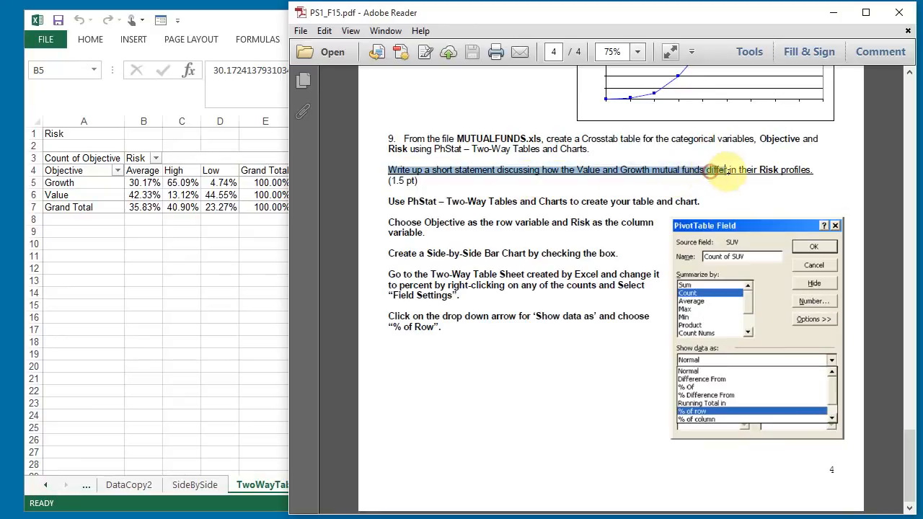
{"action": "left_click", "coordinate": [755, 170]}
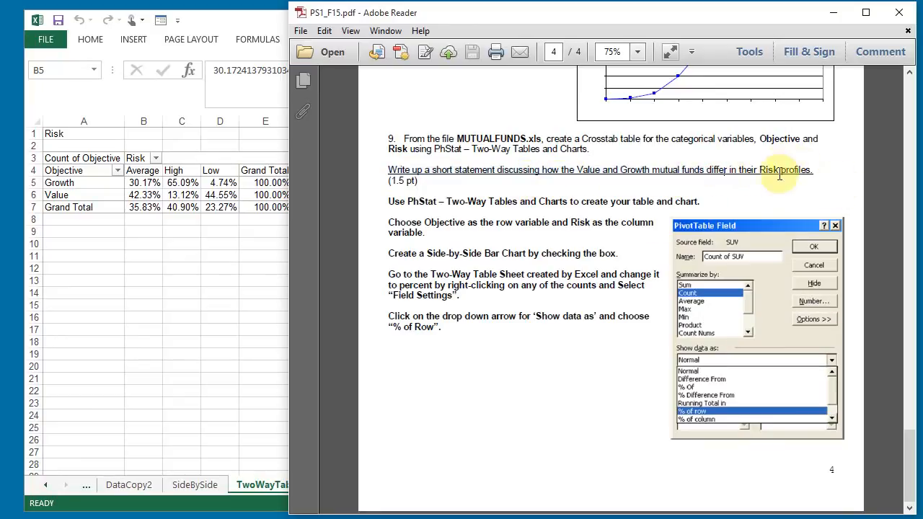
{"action": "left_click", "coordinate": [216, 22]}
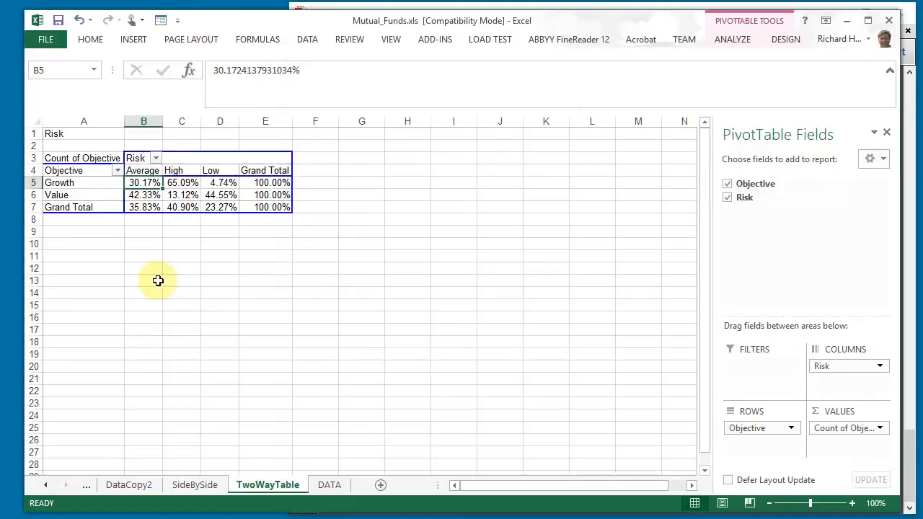